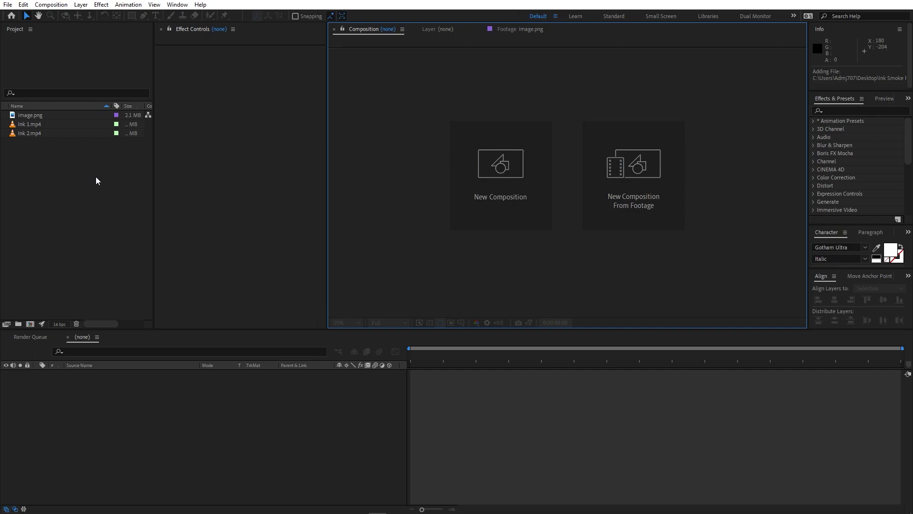
Create a 1920 x 1080 composition named Main at 30 fps with a 10-second duration
left_click(63, 5)
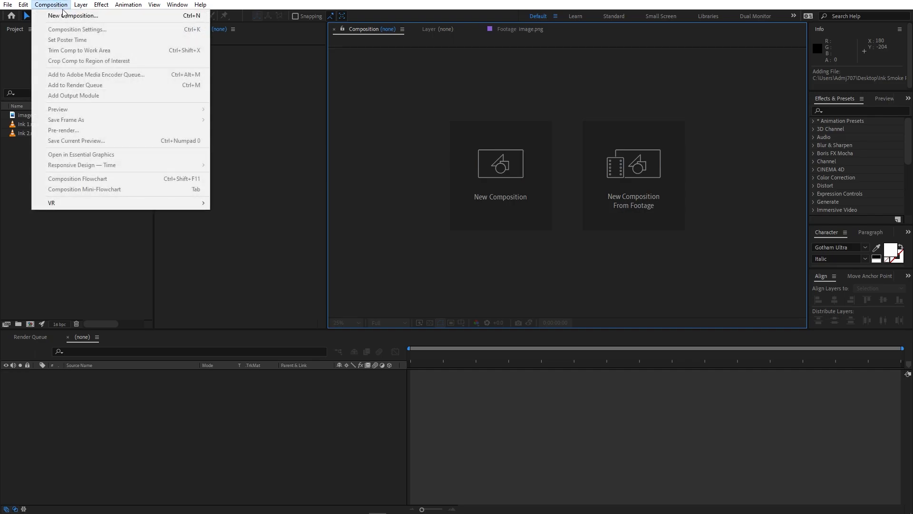
left_click(65, 15)
type("Main")
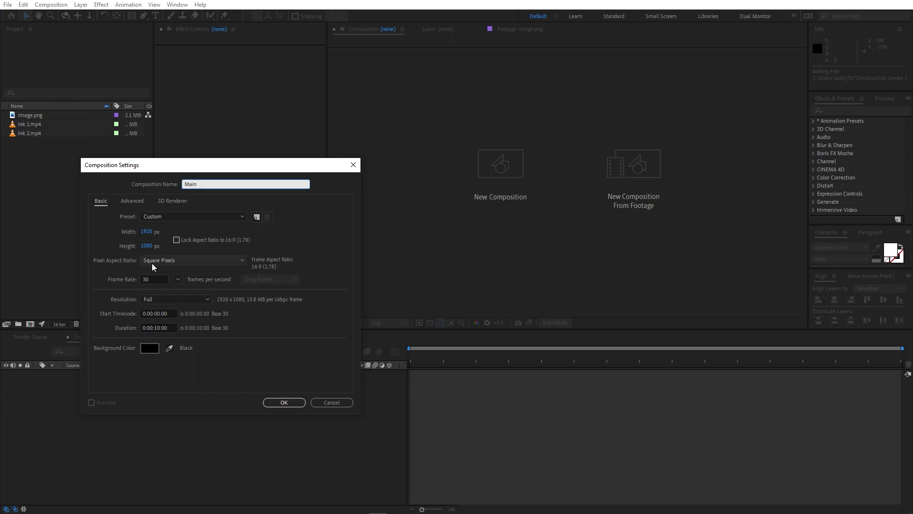
left_click(284, 402)
Create two more compositions with the same settings, named Image and Text
left_click(49, 5)
left_click(71, 15)
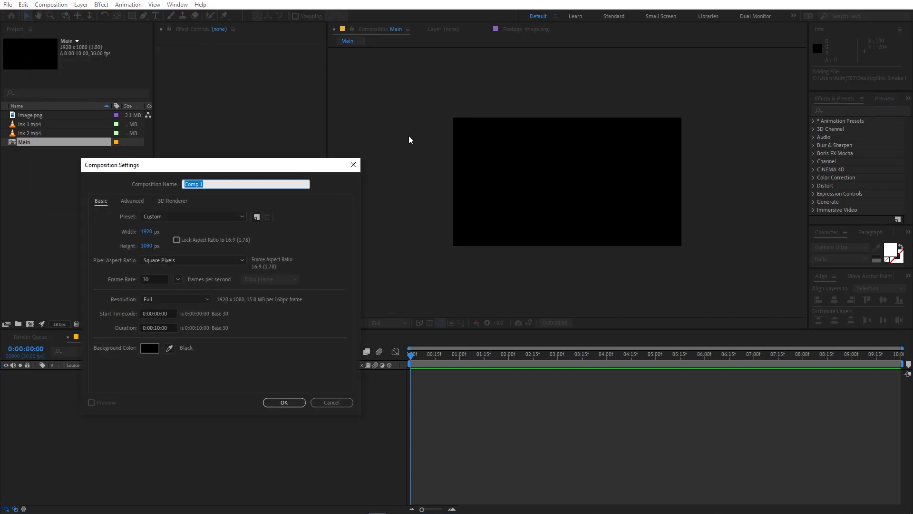
type("Image")
left_click(281, 402)
left_click(59, 6)
left_click(71, 15)
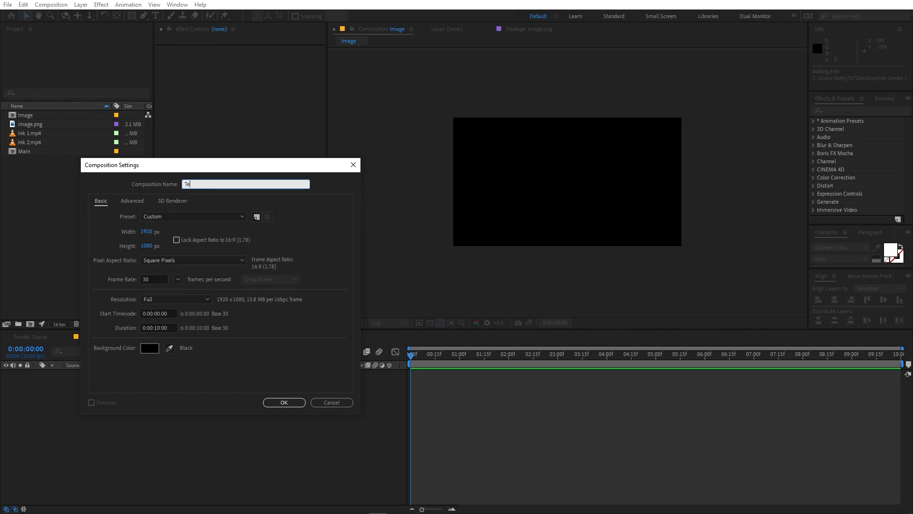
key("Return")
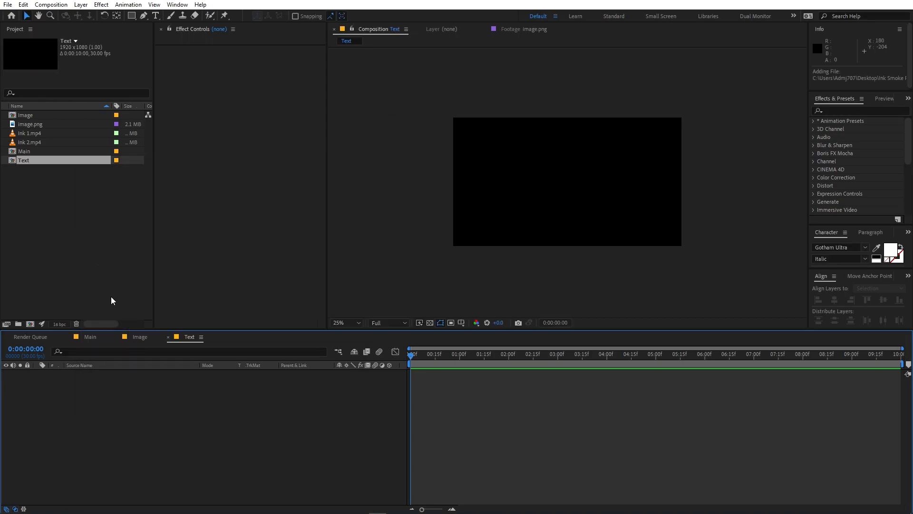
Add image.png to the Image composition and scale it to about 46% so it fits the frame
left_click(139, 337)
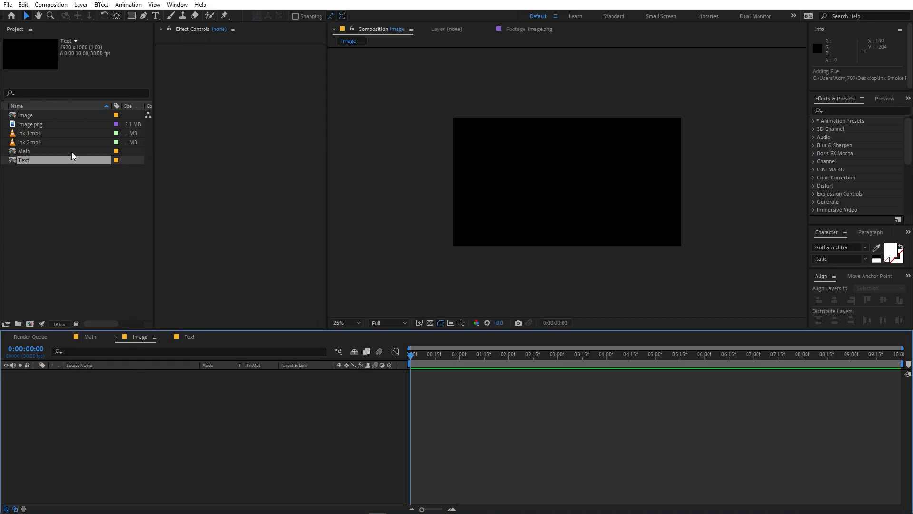
left_click(44, 123)
left_click_drag(36, 122, 144, 424)
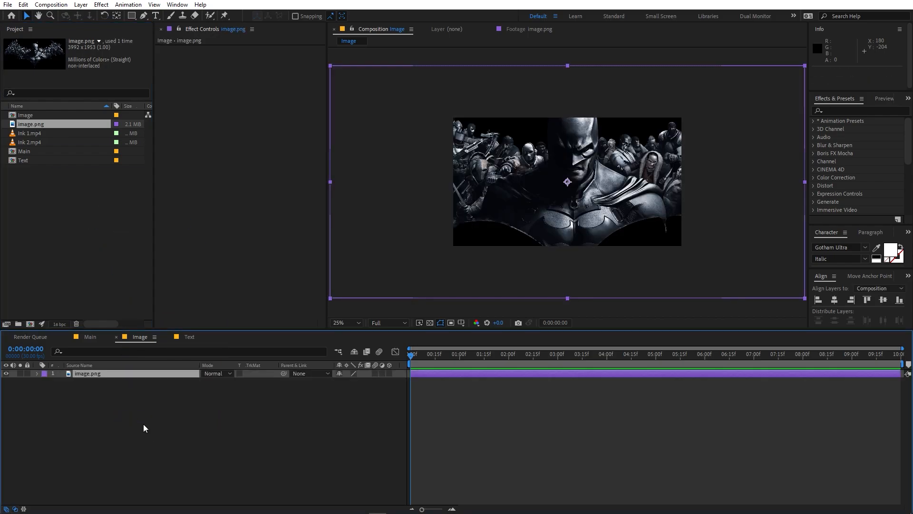
key("s")
left_click_drag(354, 382, 190, 394)
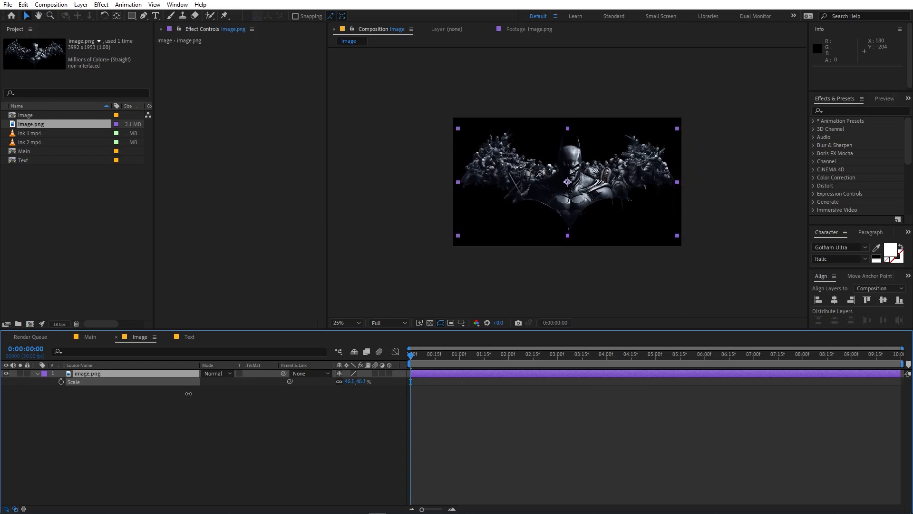
Add the Image composition as a layer in the Main composition
left_click(91, 337)
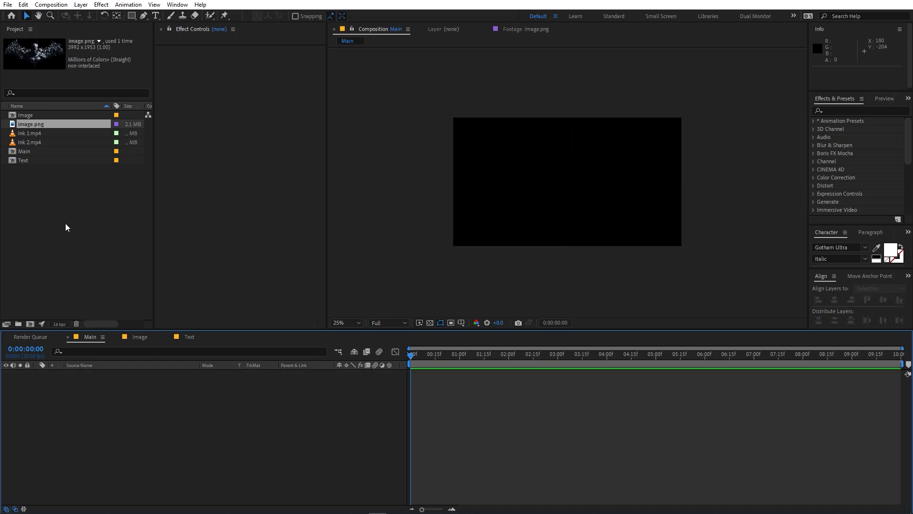
left_click(59, 168)
left_click_drag(26, 117, 105, 398)
left_click(165, 427)
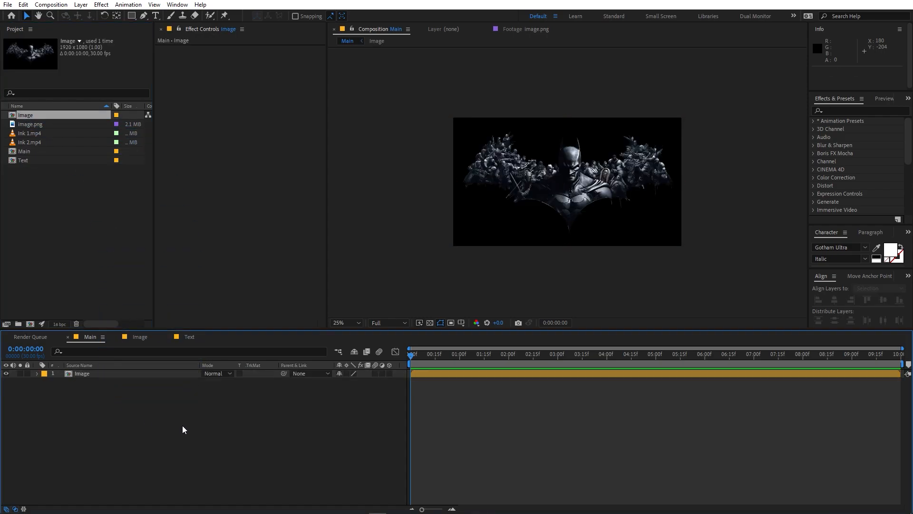
Create a composition-sized white (FFFFFF) solid in the Main composition
right_click(143, 439)
mouse_move(199, 325)
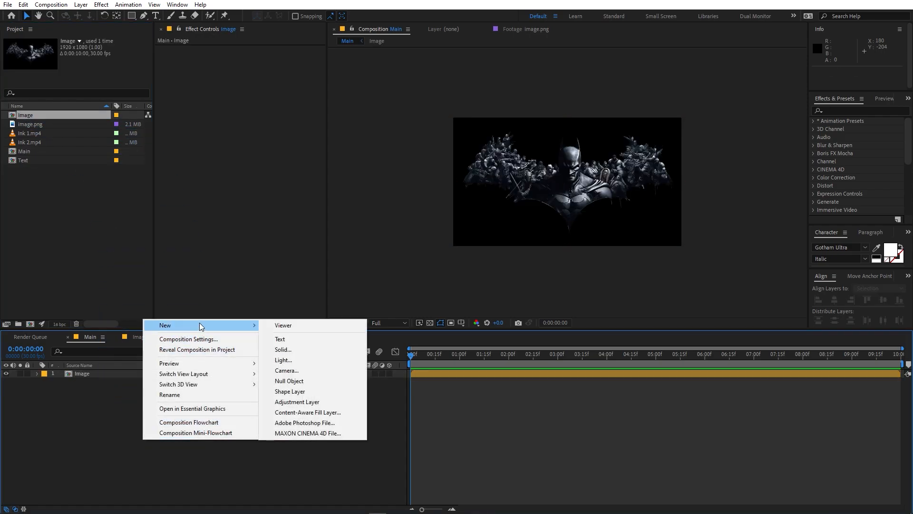
left_click(297, 349)
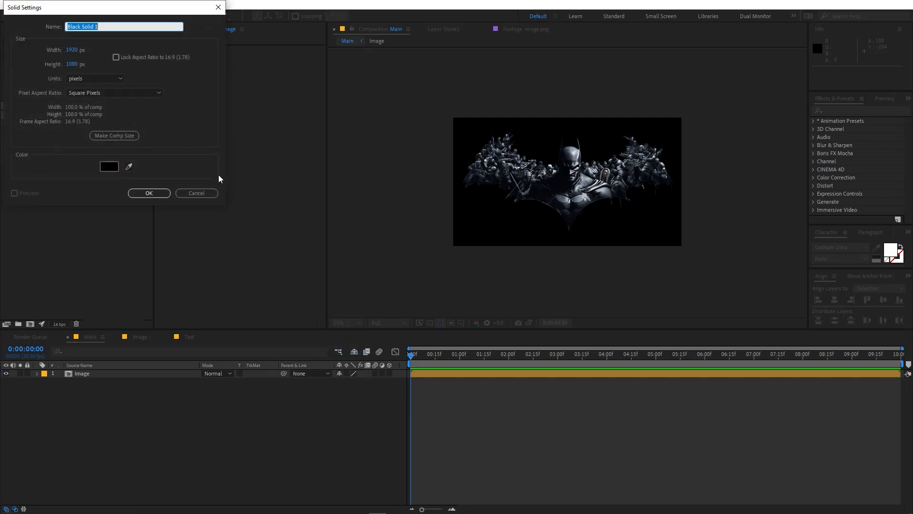
left_click(109, 166)
left_click_drag(95, 219, 83, 206)
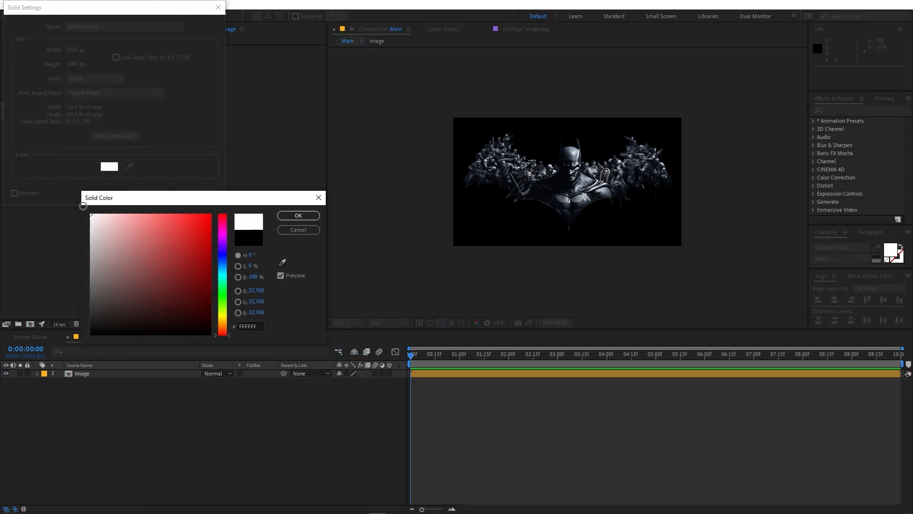
left_click(298, 215)
left_click(147, 192)
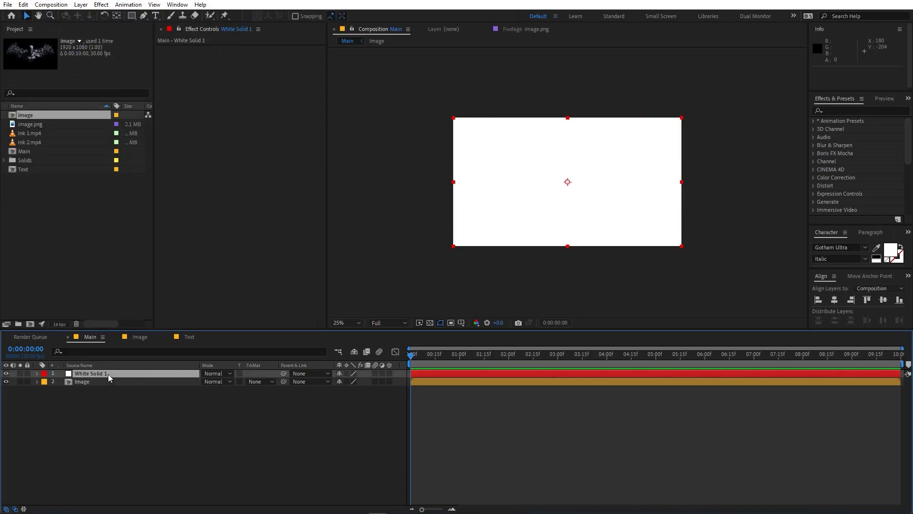
Place the white solid below the Image layer as the background
left_click_drag(107, 374, 138, 427)
left_click(139, 427)
left_click(66, 234)
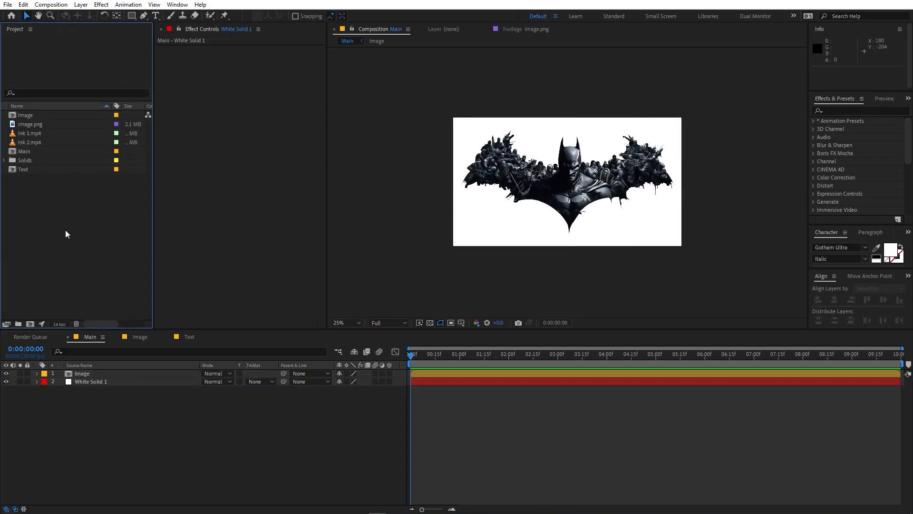
key("period")
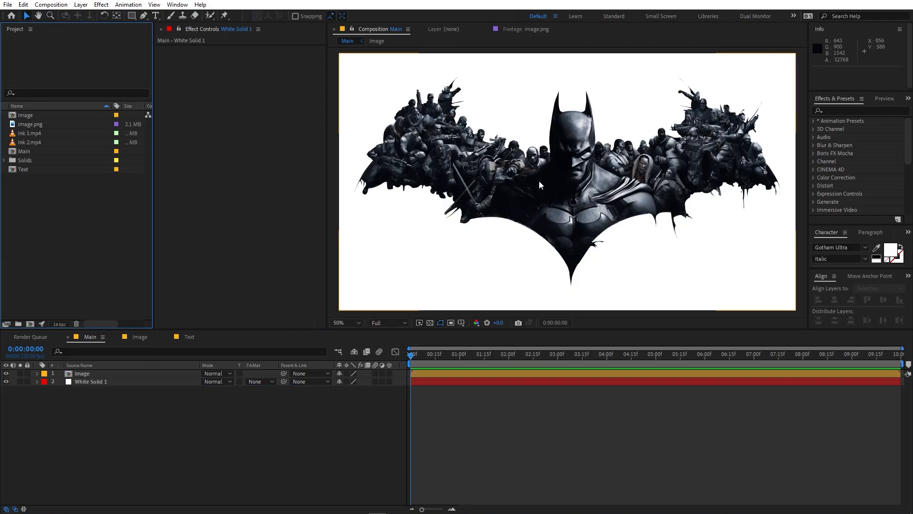
Add Ink 1.mp4 as the topmost layer of Main and shift it so its in point is about -0:00:00:25
mouse_move(30, 131)
left_mouse_down()
mouse_move(81, 335)
mouse_move(74, 371)
left_mouse_up()
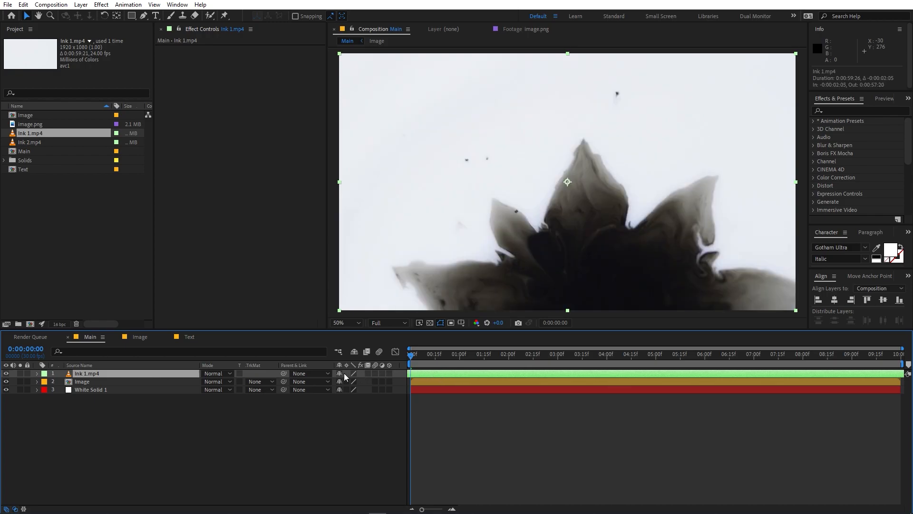
scroll(495, 247, "down", 1)
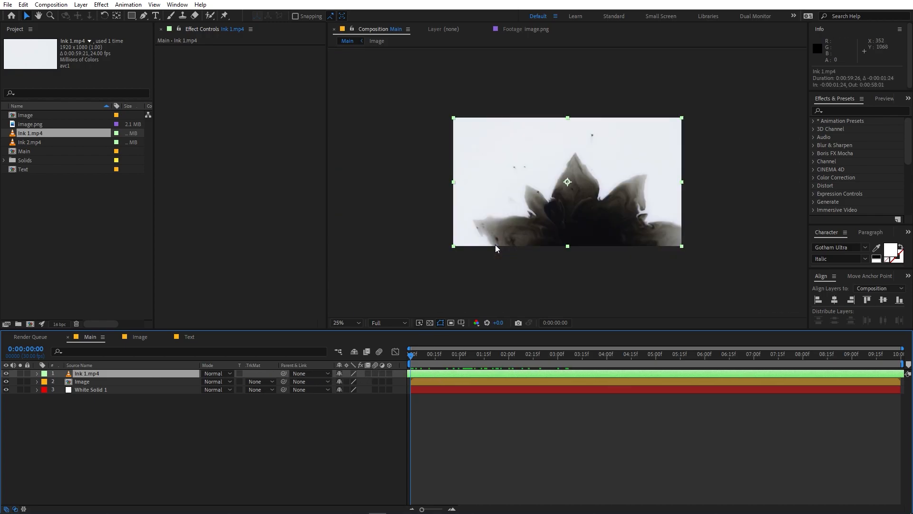
scroll(552, 234, "up", 1)
mouse_move(432, 376)
left_mouse_down()
mouse_move(496, 377)
mouse_move(480, 381)
left_mouse_up()
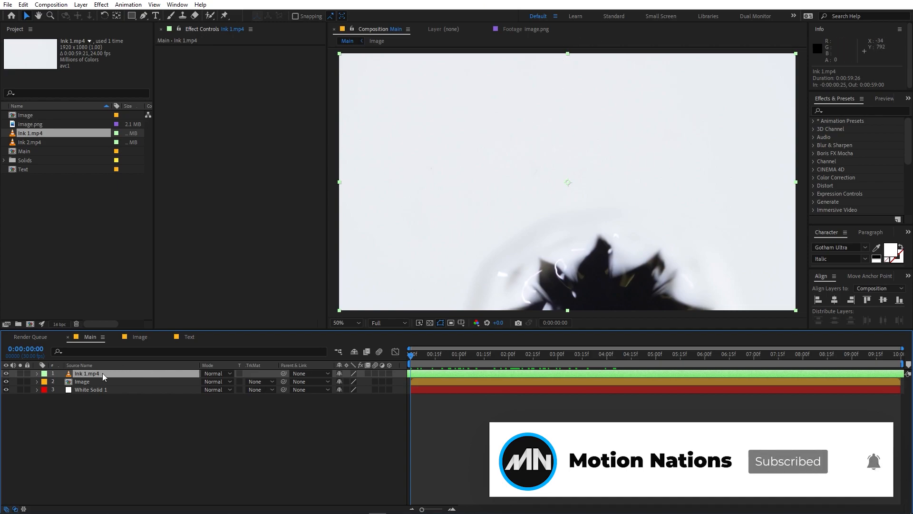
Set the rotation of the Ink 1.mp4 layer to 180°
key("r")
left_click_drag(346, 381, 386, 379)
left_click(352, 381)
type("180")
key("Return")
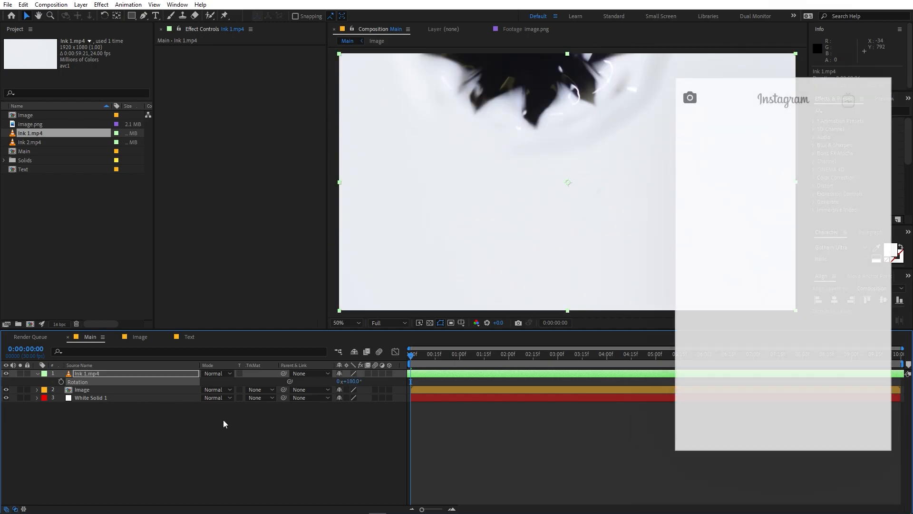
Set the Image layer's track matte to Luma Inverted Matte "Ink 1.mp4"
left_click(95, 389)
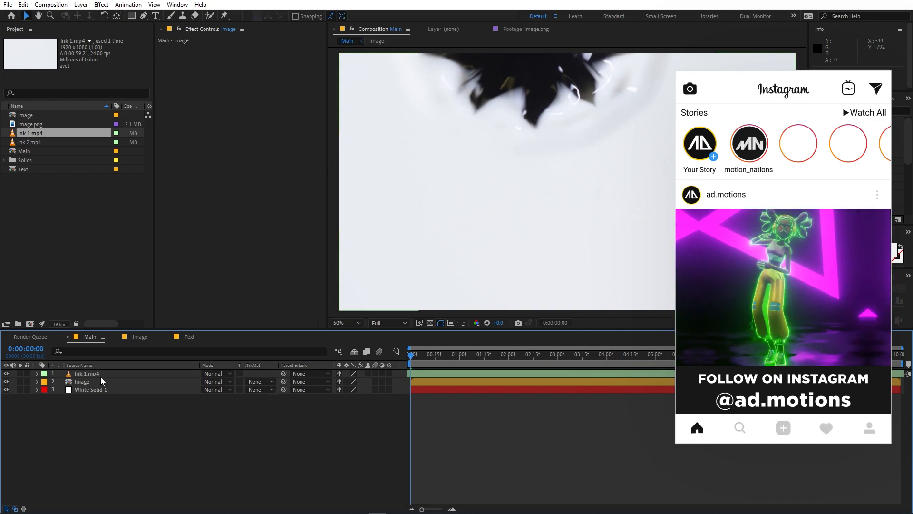
left_click(84, 381)
left_click(260, 382)
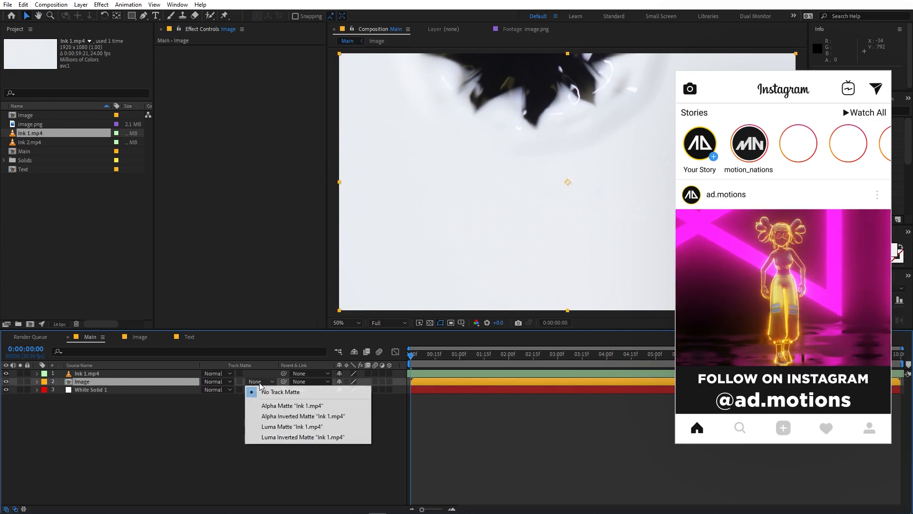
left_click(290, 437)
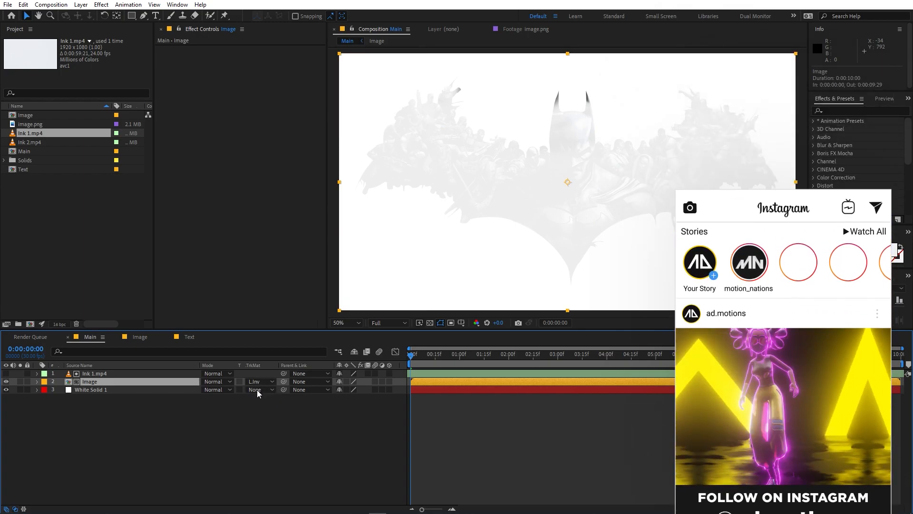
left_click(15, 508)
left_click(15, 508)
left_click(241, 452)
Shift the Ink 1.mp4 layer 3 frames later, to an in point of -0:00:00:22, and preview the reveal
mouse_move(432, 373)
left_mouse_down()
mouse_move(449, 376)
mouse_move(437, 372)
left_mouse_up()
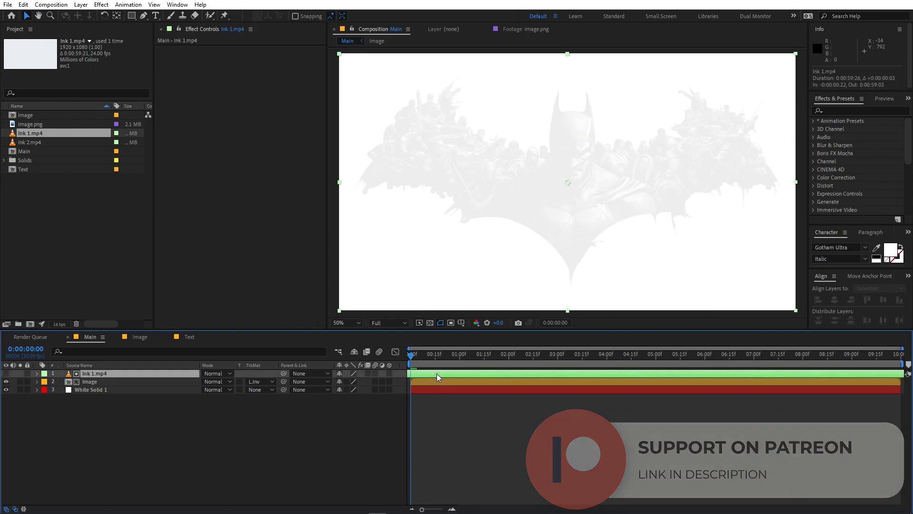
left_click(140, 428)
key("space")
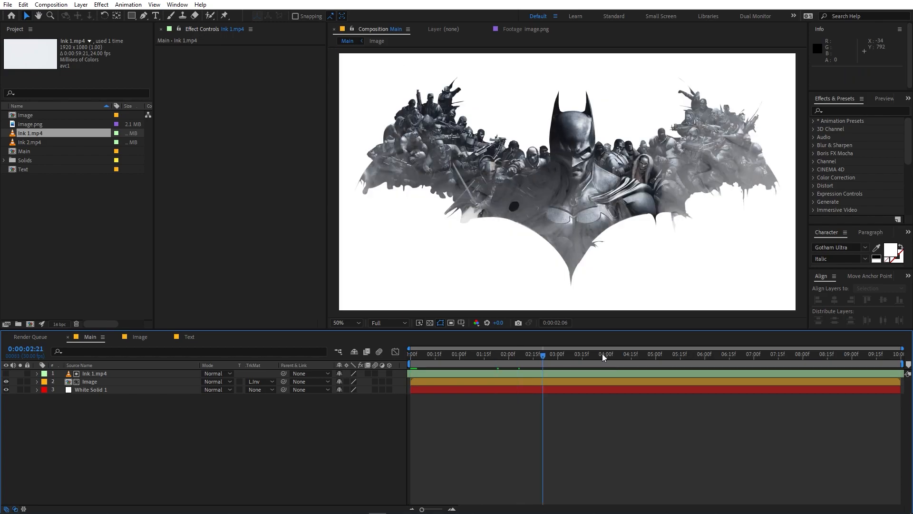
key("space")
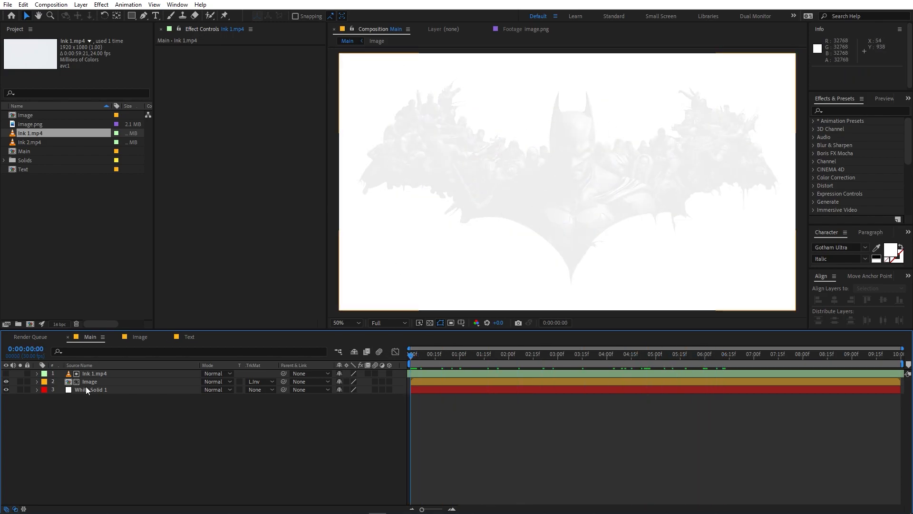
Apply the Levels effect to the Ink 1.mp4 layer and set its Input White to 29491.2
left_click(835, 110)
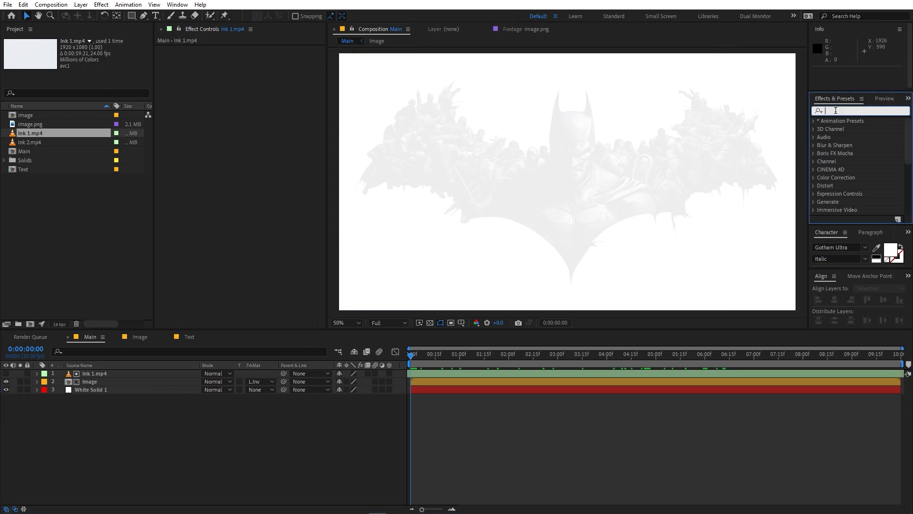
type("leve")
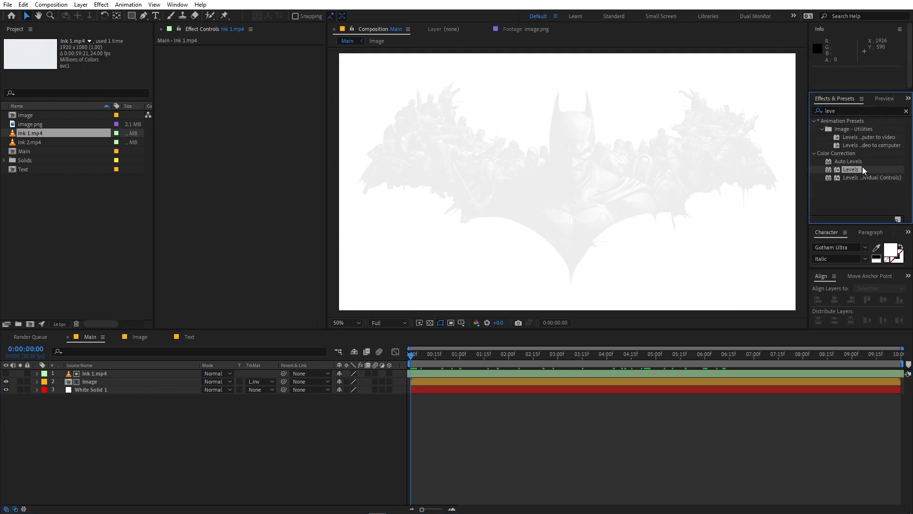
mouse_move(855, 169)
left_mouse_down()
mouse_move(475, 238)
mouse_move(99, 378)
left_mouse_up()
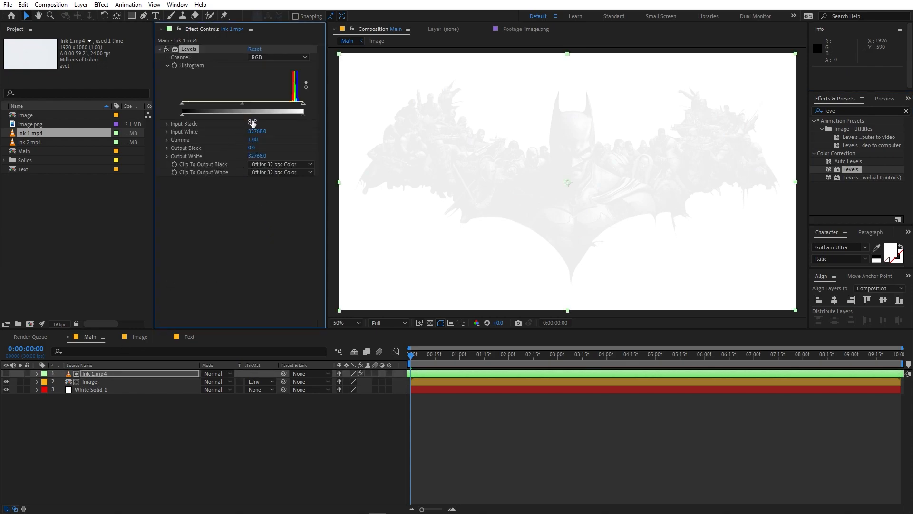
mouse_move(257, 122)
left_mouse_down()
mouse_move(248, 132)
mouse_move(259, 132)
left_mouse_up()
key("ctrl+z")
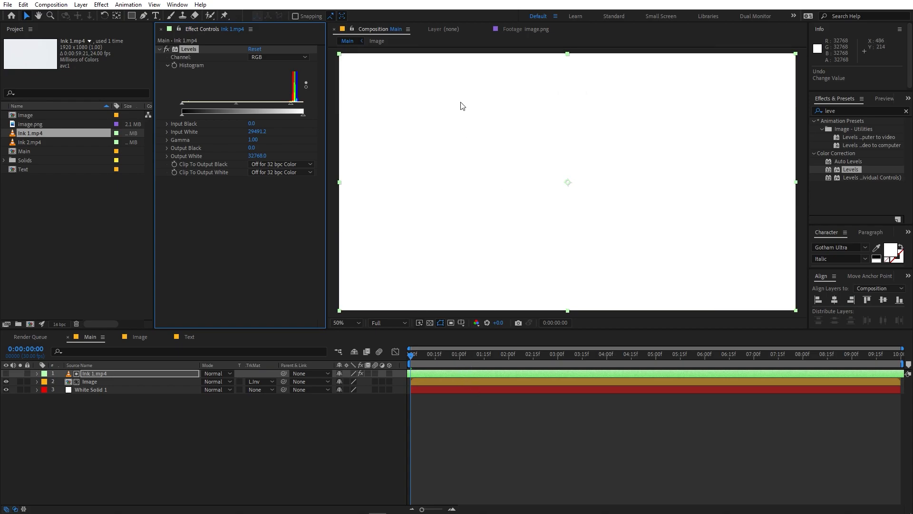
Preview the ink reveal and trim the start of the Ink 1.mp4 layer to 0:00:00:05
key("space")
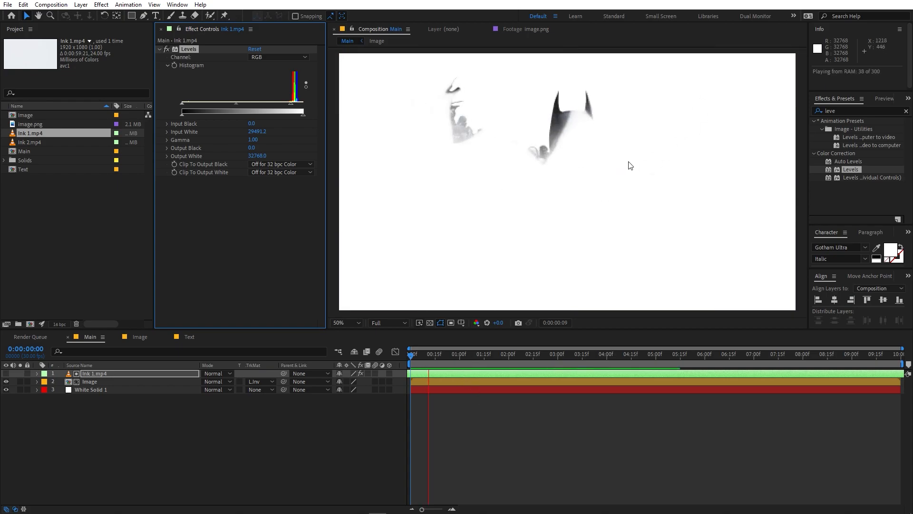
left_click(496, 344)
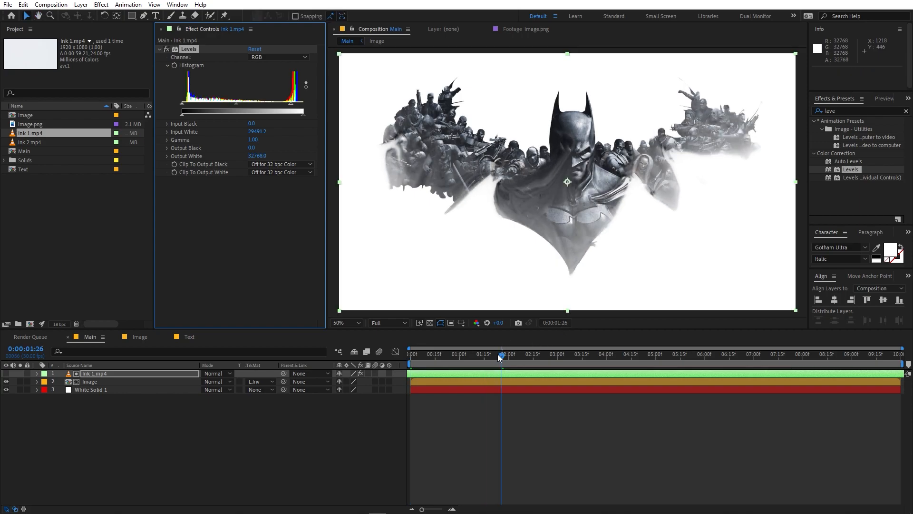
key("space")
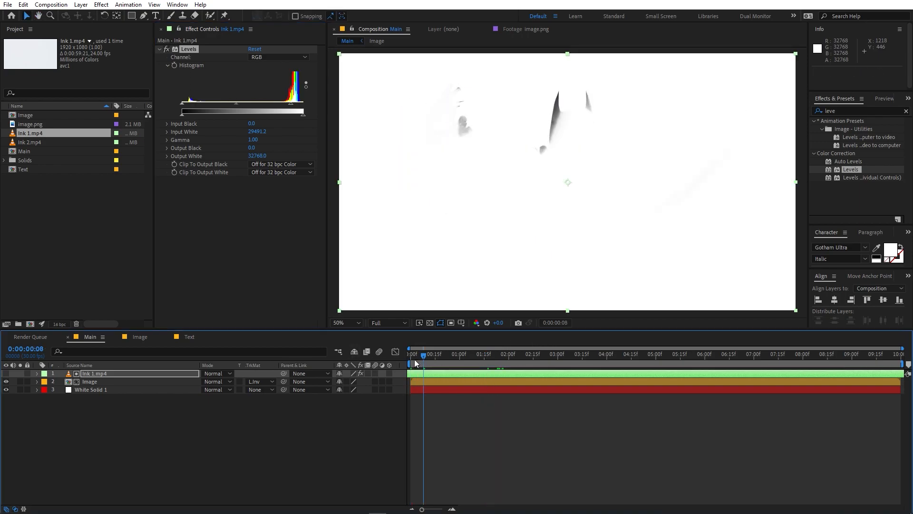
key("space")
left_click_drag(408, 360, 417, 360)
left_click(415, 375)
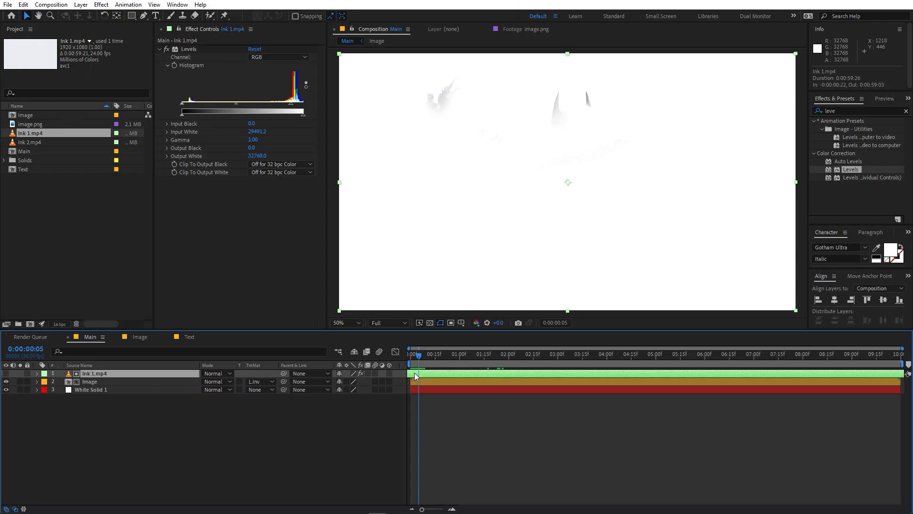
key("alt+bracketleft")
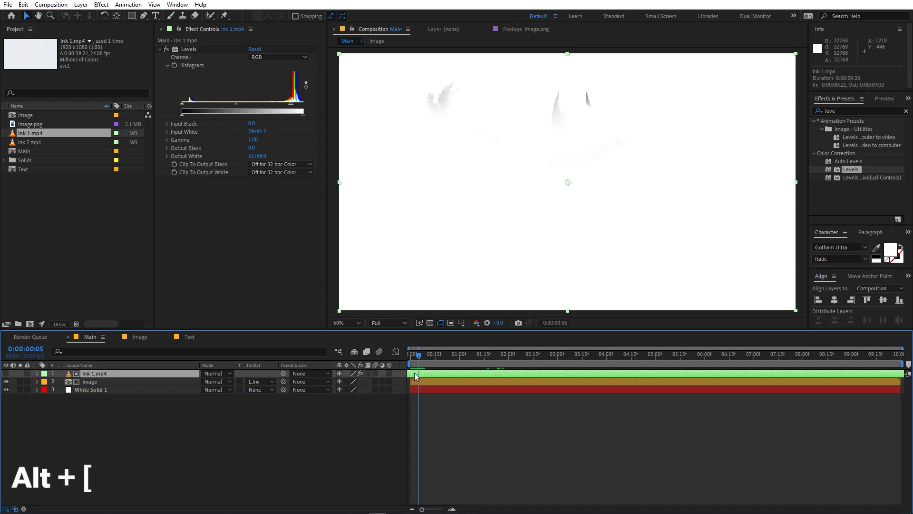
Trim the start of the Ink 1.mp4 layer at the playhead, slide it back to the composition's start, and preview the reveal
key("alt+bracketleft")
left_click_drag(436, 375, 426, 375)
key("e")
key("Home")
key("space")
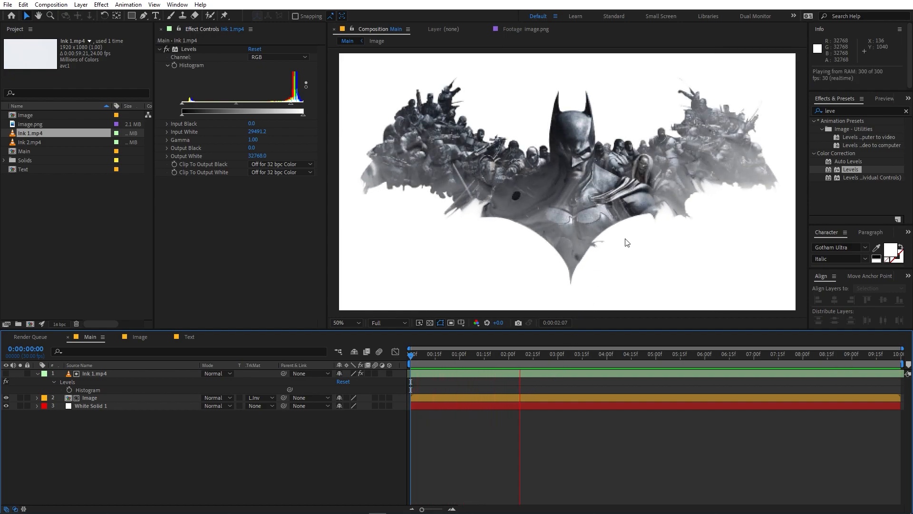
key("space")
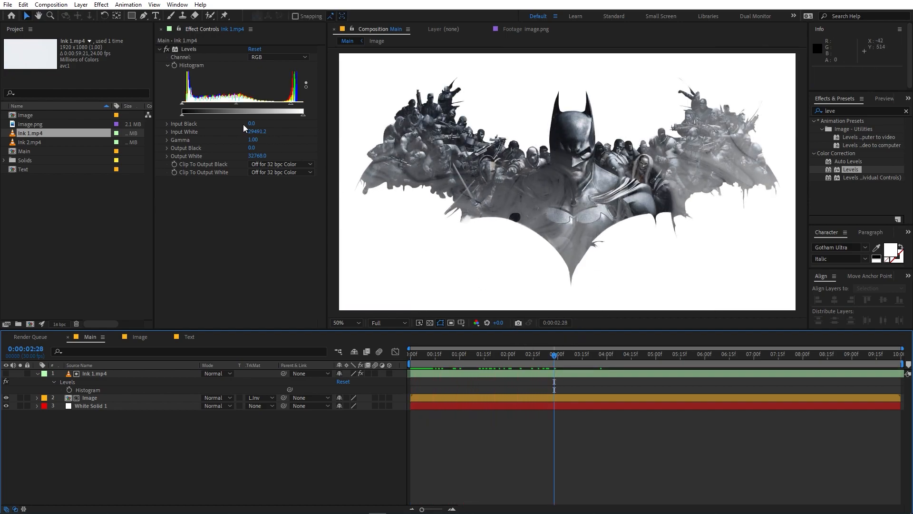
Set the Levels Input Black on the Ink 1.mp4 layer to 3735.6 and preview the reveal
left_click_drag(250, 124, 304, 124)
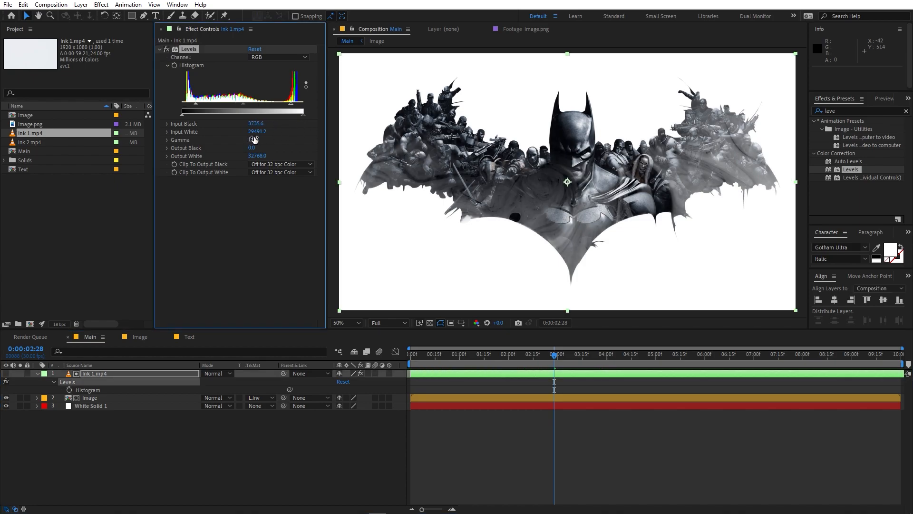
left_click_drag(306, 133, 101, 165)
key("ctrl+z")
key("space")
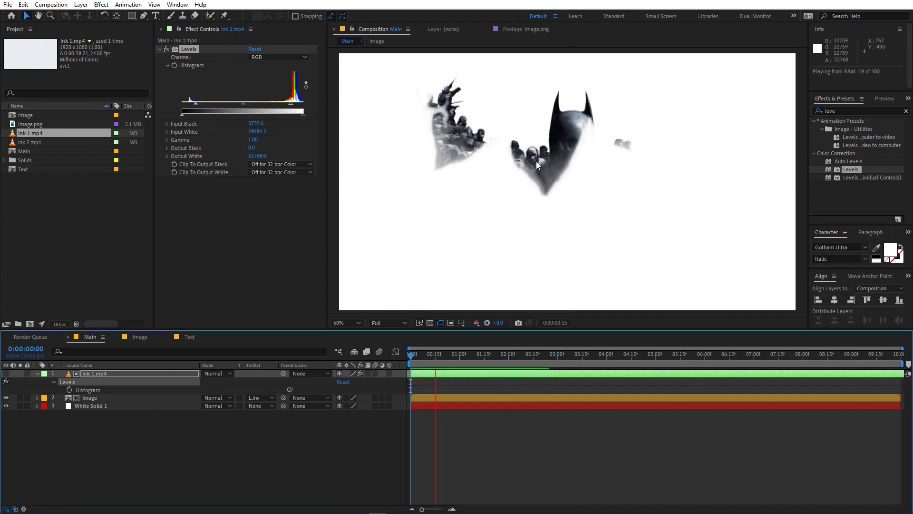
key("space")
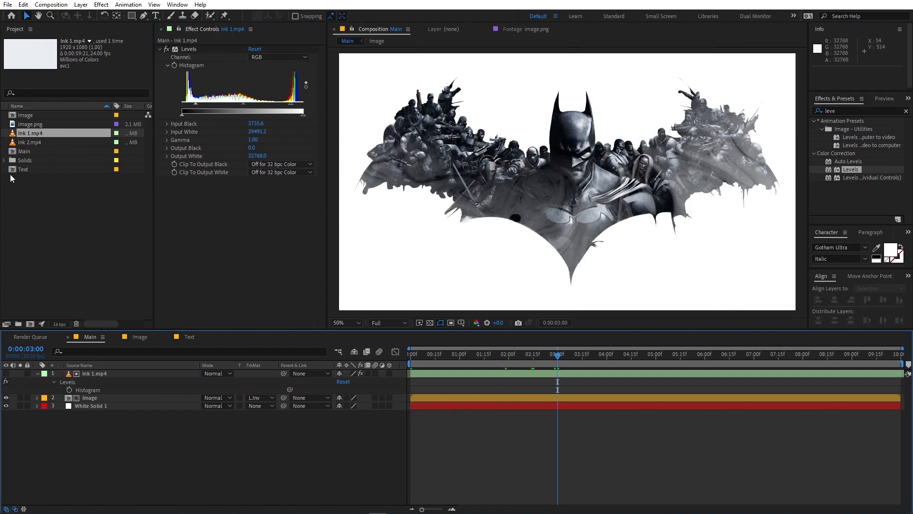
Add the Ink 2.mp4 footage to the Main composition, between the Image layer and the white solid
left_click(38, 182)
left_click(54, 143)
mouse_move(33, 141)
left_mouse_down()
mouse_move(93, 313)
mouse_move(90, 401)
left_mouse_up()
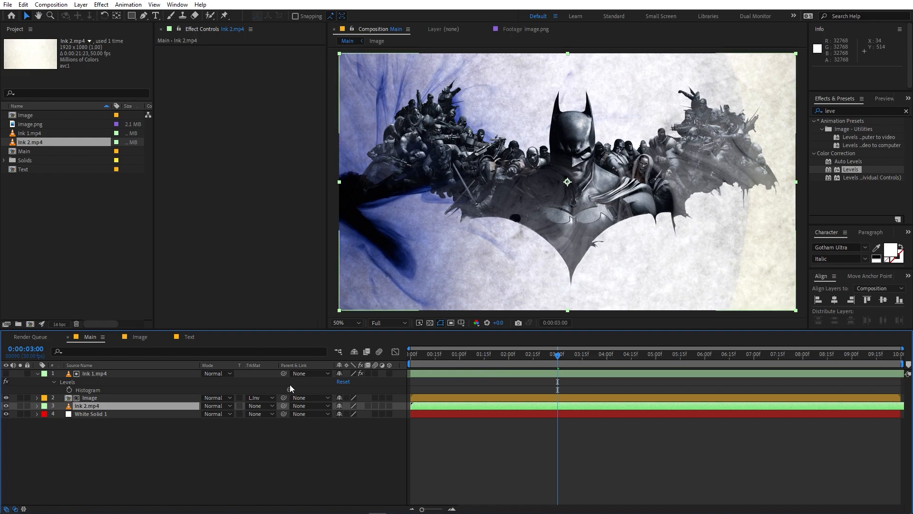
Find the Tint effect and apply it to the Ink 2.mp4 layer
left_click(847, 113)
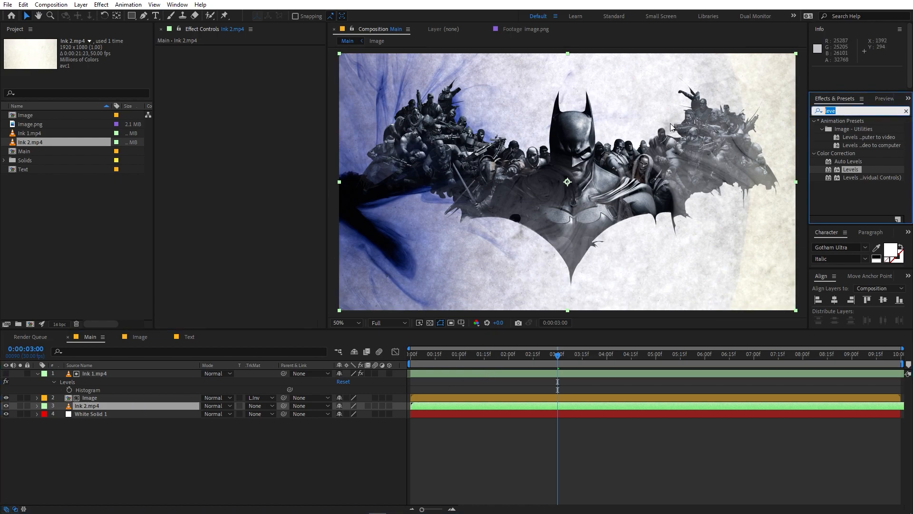
type("tint")
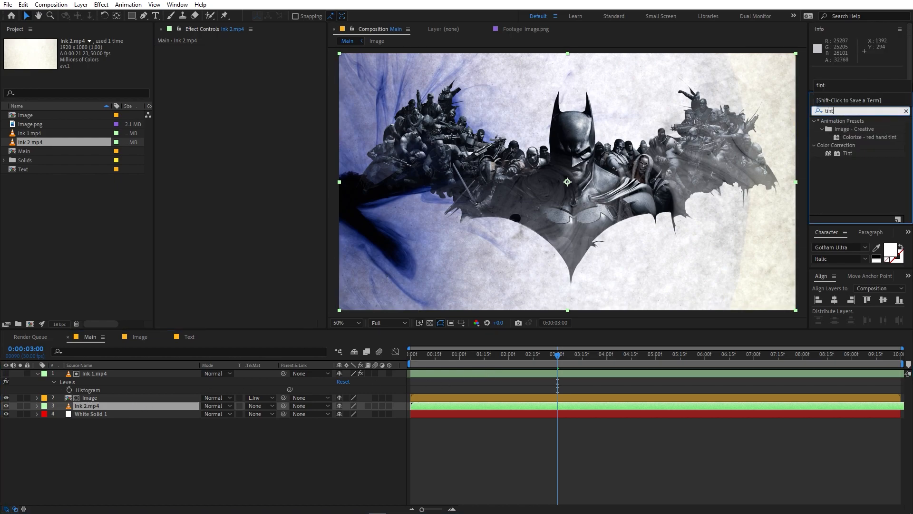
mouse_move(847, 153)
left_mouse_down()
mouse_move(618, 190)
mouse_move(119, 402)
left_mouse_up()
Rotate the Ink 2.mp4 layer to 90° and move it down to position 928, 800
key("comma")
scroll(544, 204, "up", 2)
scroll(545, 190, "down", 2)
key("r")
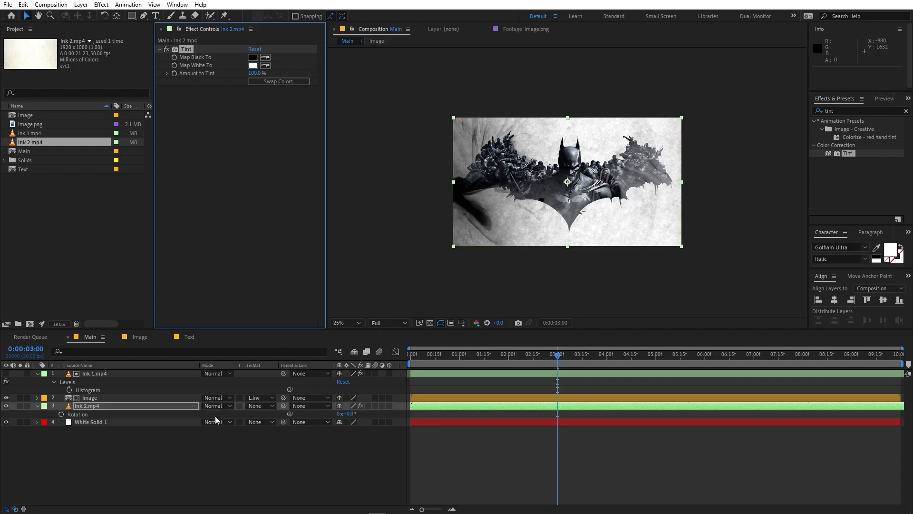
left_click_drag(352, 414, 392, 413)
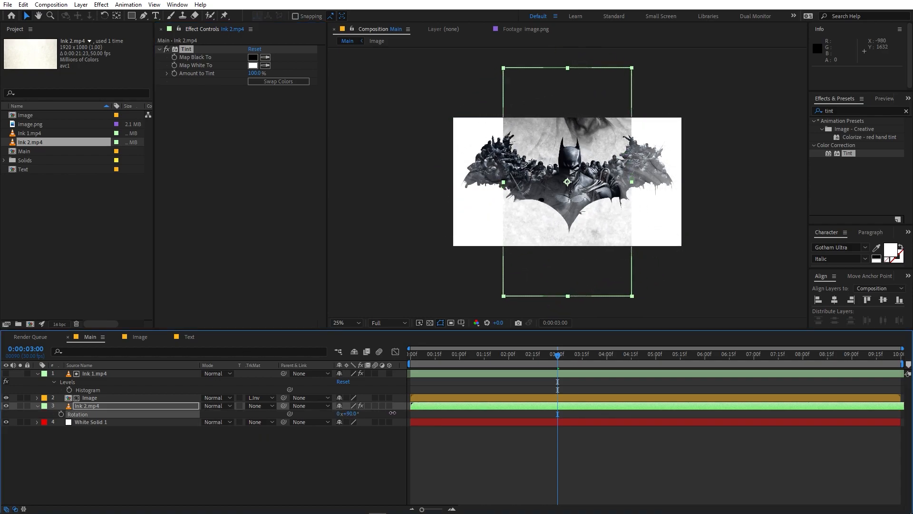
left_click_drag(570, 215, 569, 249)
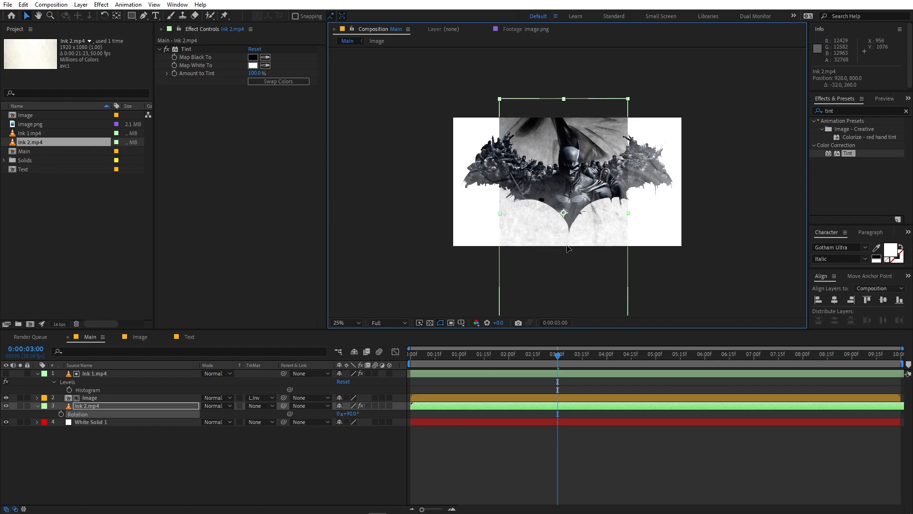
Stretch the Ink 2.mp4 layer non-proportionally to a scale of 100, 175% and center it horizontally in the composition
key("s")
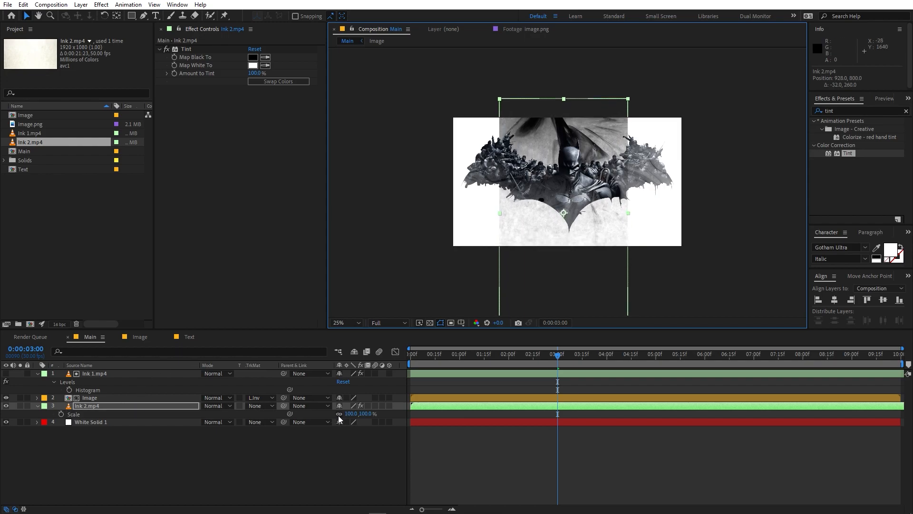
left_click(339, 414)
left_click_drag(366, 413, 403, 412)
key("period")
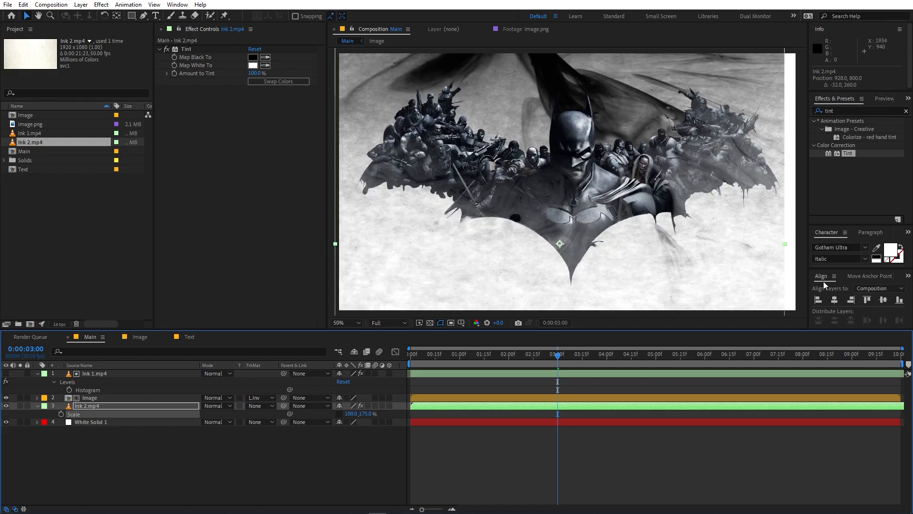
left_click(834, 299)
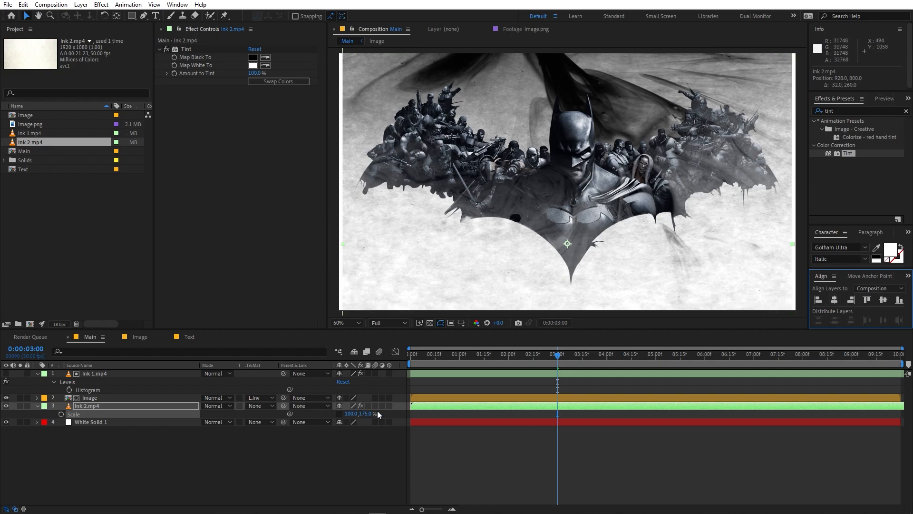
Set the Ink 2.mp4 layer's second scale value to about 179% and move the layer up to position 960, 732
left_click_drag(363, 412, 367, 412)
key("comma")
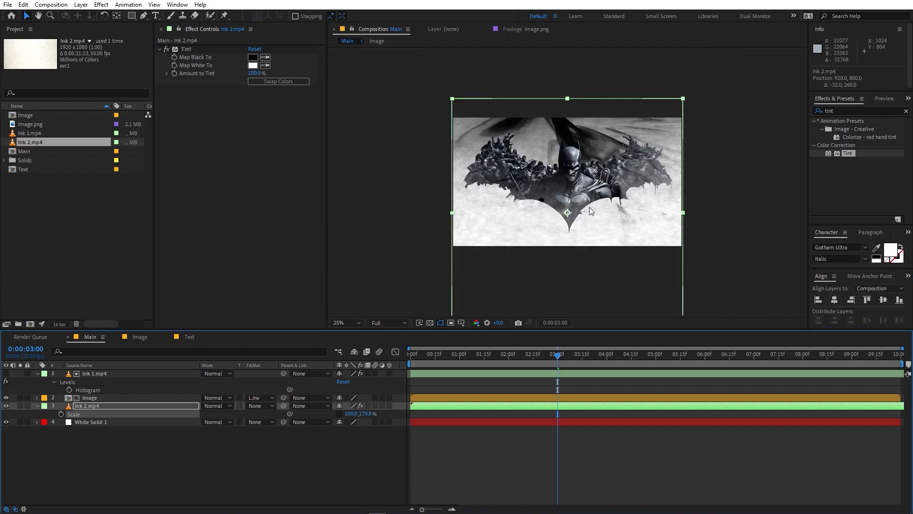
left_click_drag(609, 230, 610, 222)
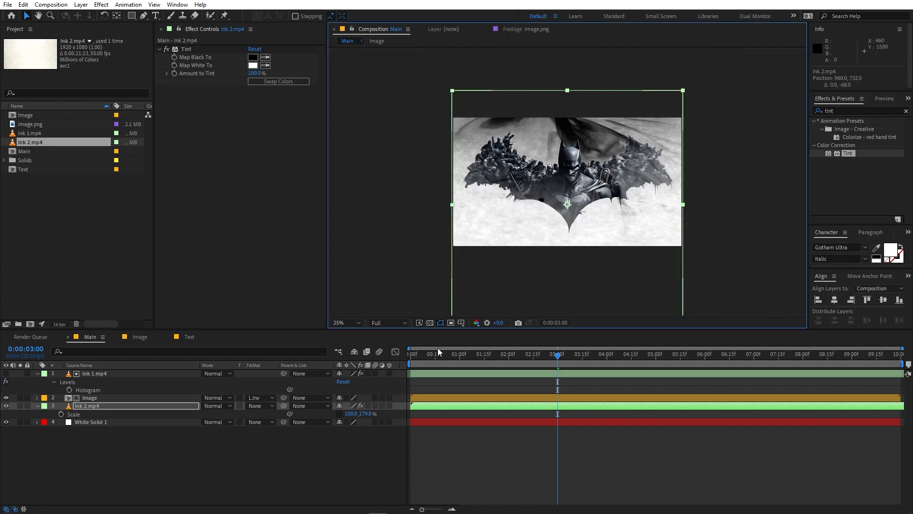
Preview the image reveal over the Ink 2.mp4 background from the start of the composition
left_click_drag(460, 355, 406, 365)
key("period")
key("space")
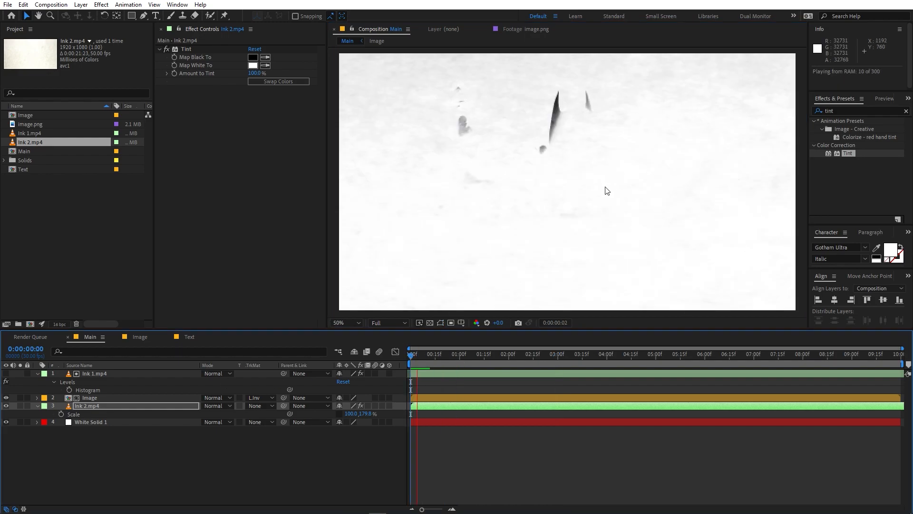
key("space")
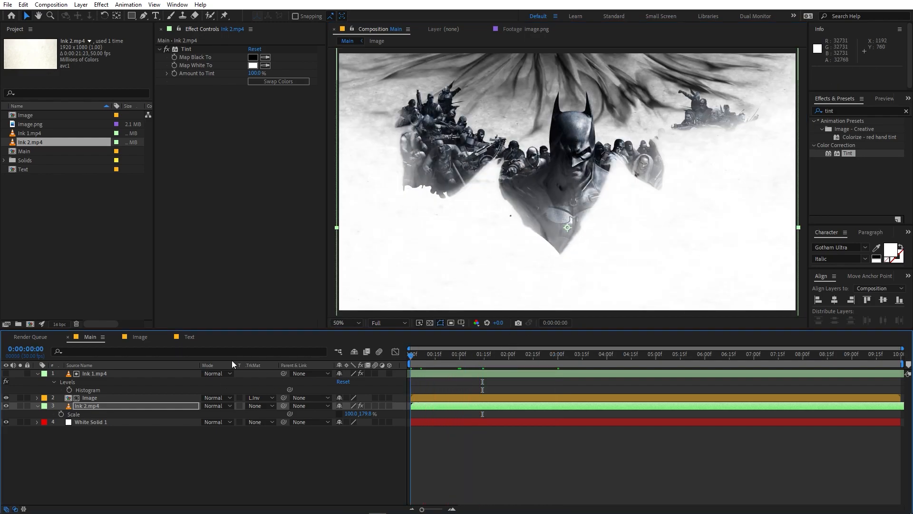
key("space")
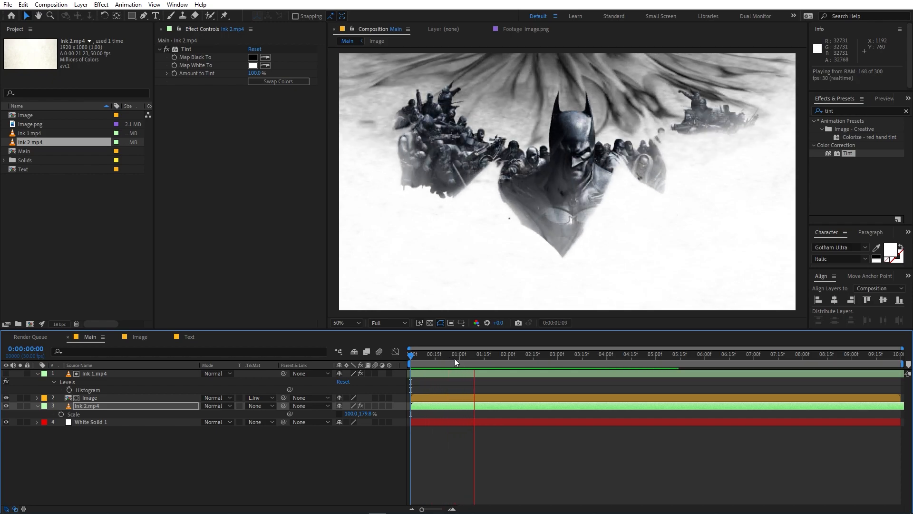
Shift the Ink 2.mp4 layer 24 frames earlier, to an in point of -0:00:00:24, and preview the timing
left_click_drag(449, 355, 414, 360)
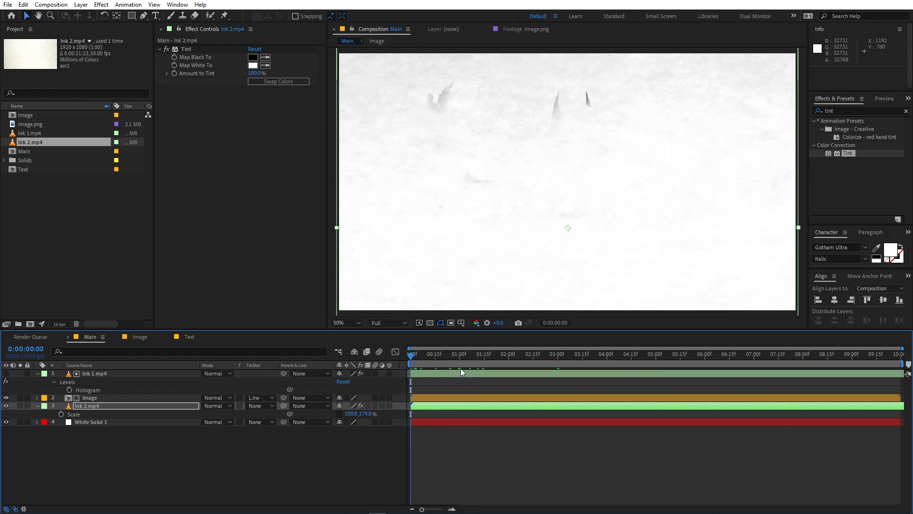
mouse_move(466, 405)
left_mouse_down()
mouse_move(493, 406)
mouse_move(456, 413)
left_mouse_up()
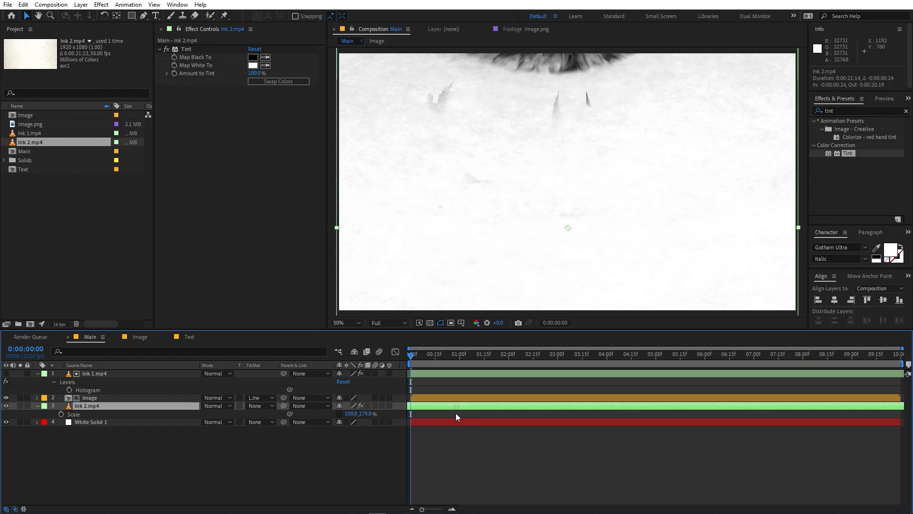
key("space")
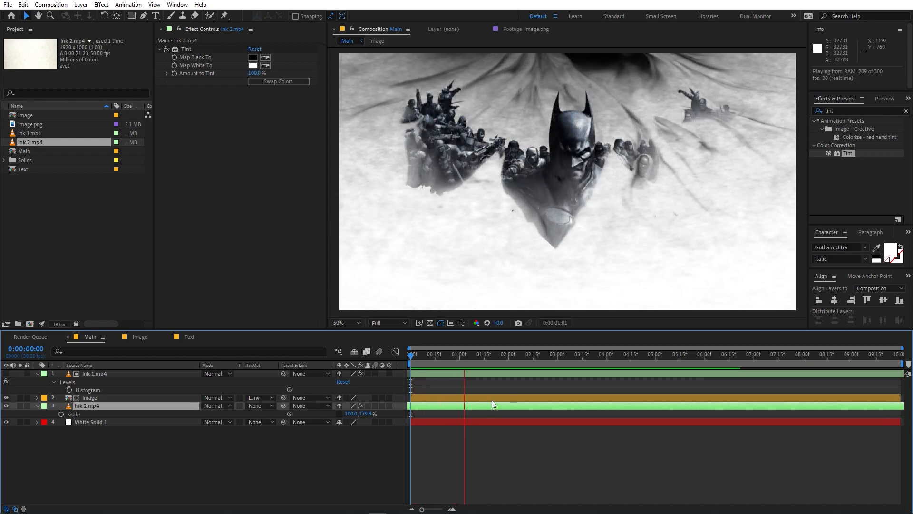
key("space")
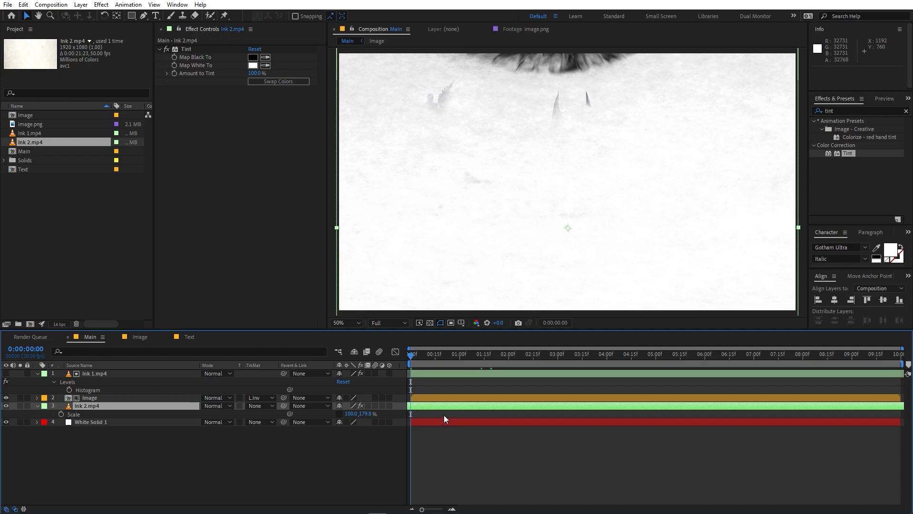
Shift the Ink 1.mp4, Image and Ink 2.mp4 layers 4 frames later together and preview the animation
left_click(425, 374, "shift")
left_click_drag(427, 400, 436, 403)
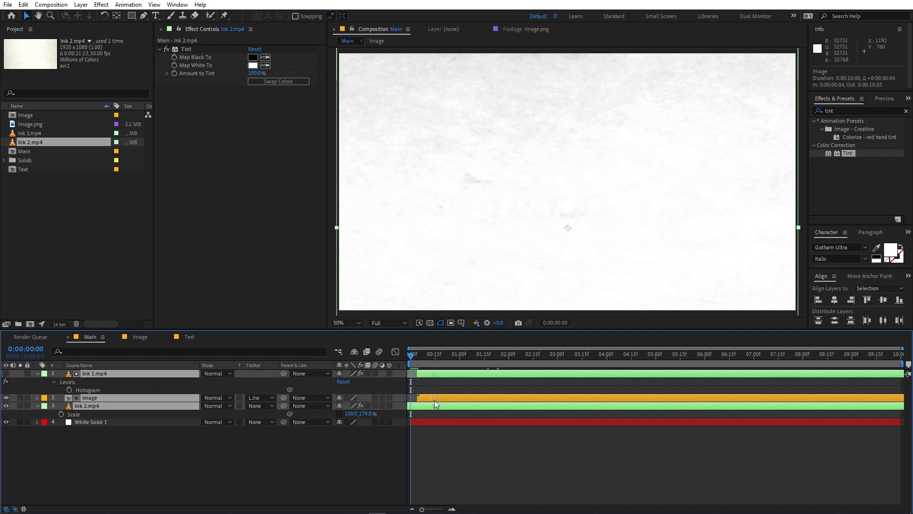
left_click(516, 447)
key("space")
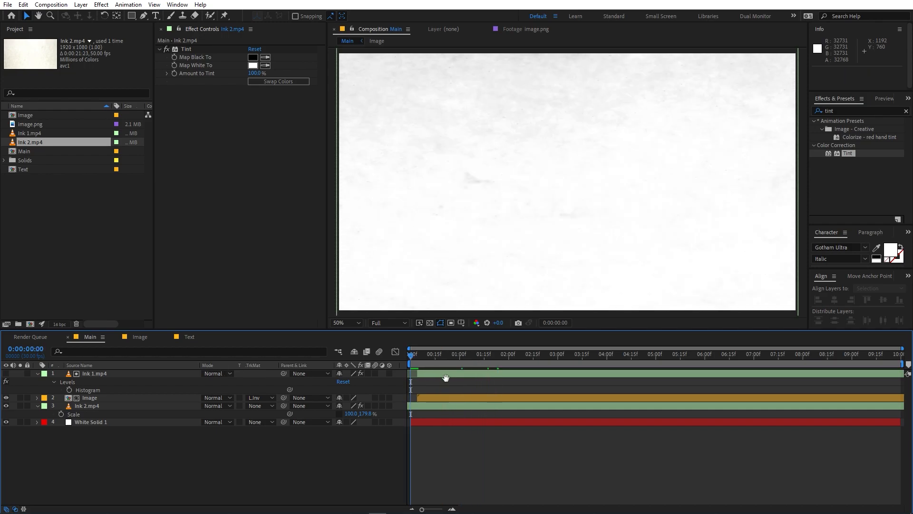
Show the Opacity property of the Ink 2.mp4 layer and move the playhead to 0:00:02:21
left_click(454, 405)
key("t")
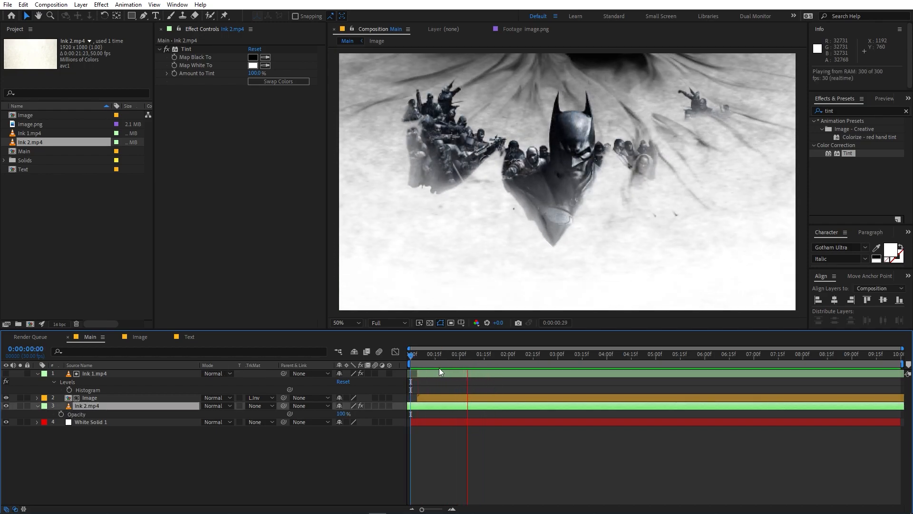
left_click(543, 366)
left_click(541, 435)
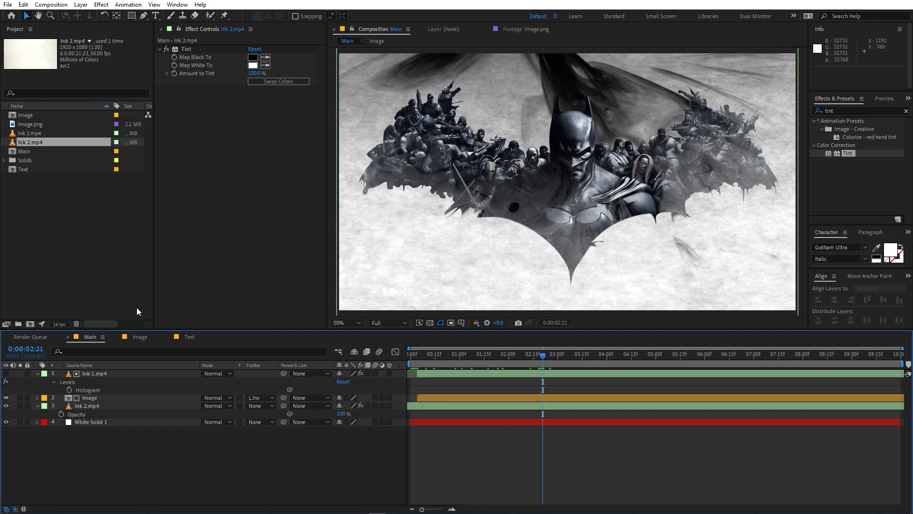
Open the Text composition and create a text layer reading "BATMAN"
left_click(27, 169)
double_click(27, 169)
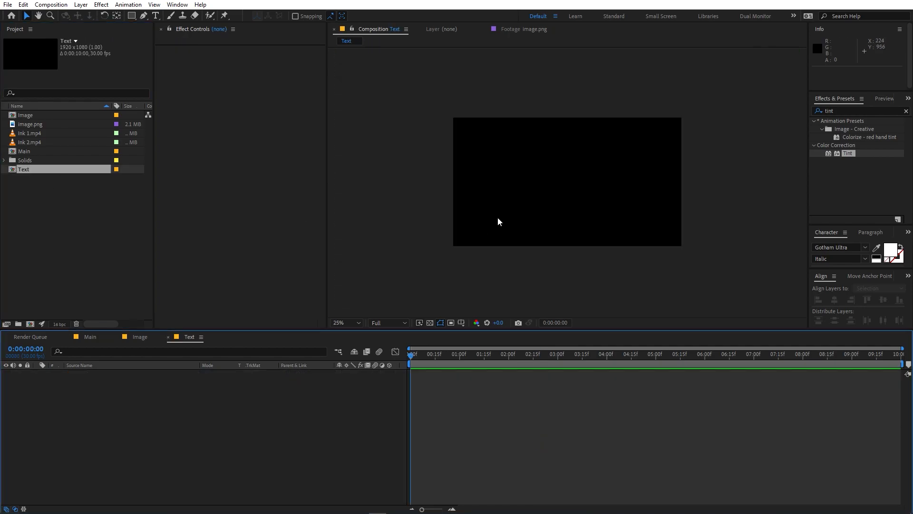
left_click(143, 76)
left_click(156, 15)
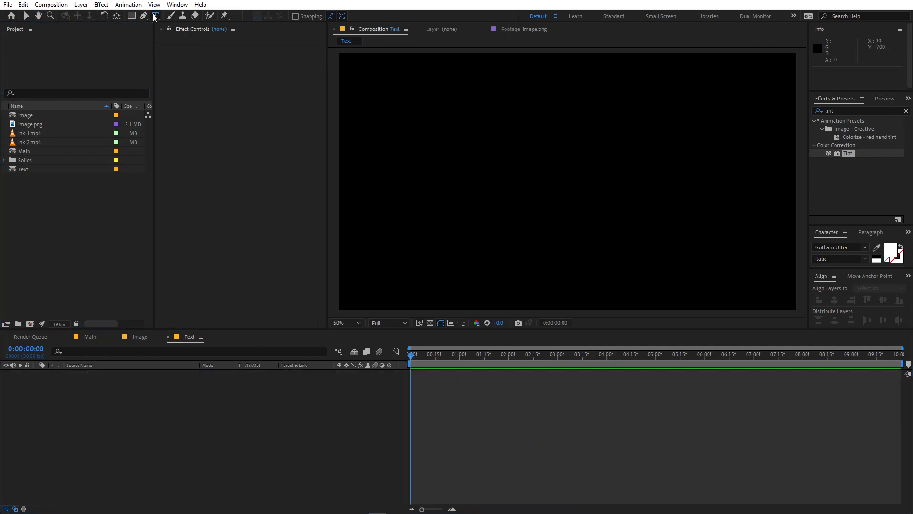
left_click(486, 182)
type("BATMAN")
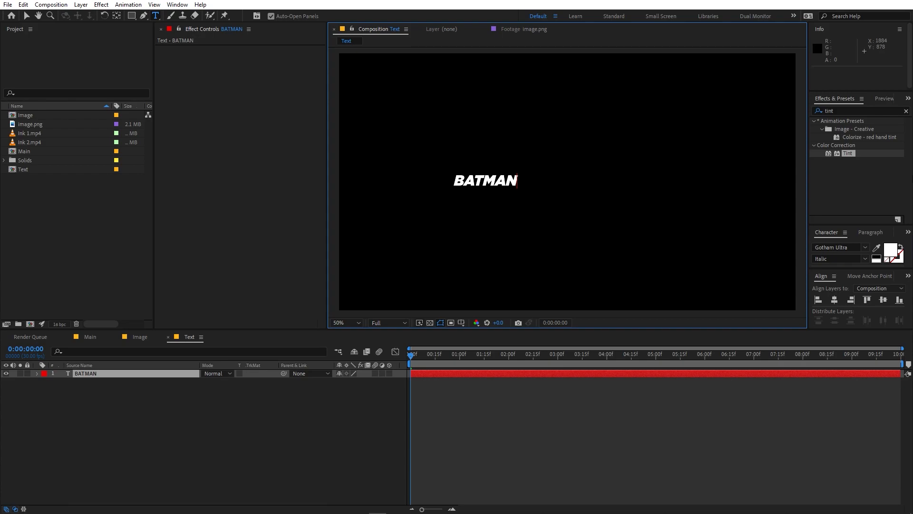
Center the BATMAN text horizontally and vertically in the composition, and center its anchor point on the text
left_click(835, 297)
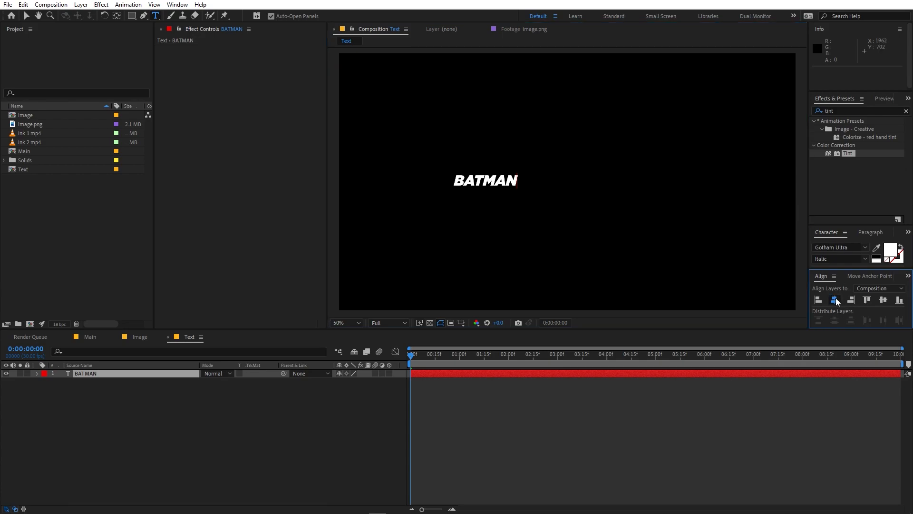
left_click(882, 298)
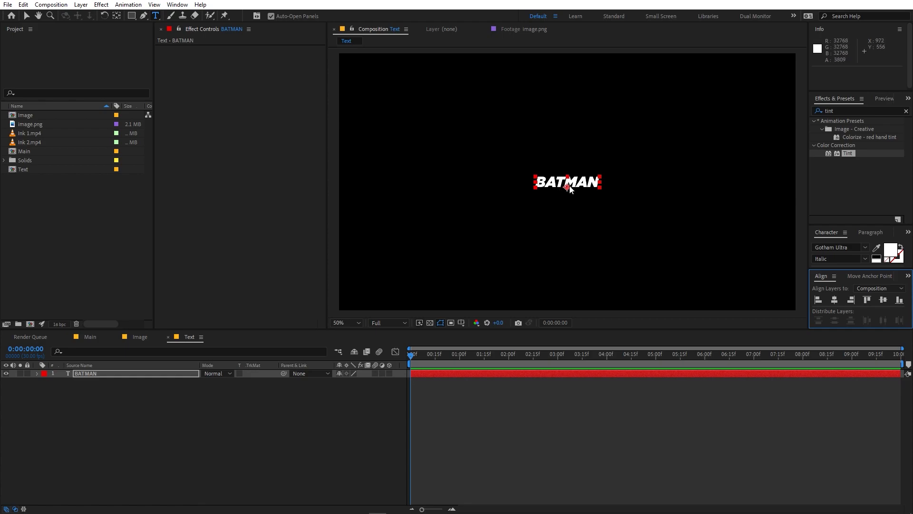
left_click(118, 14)
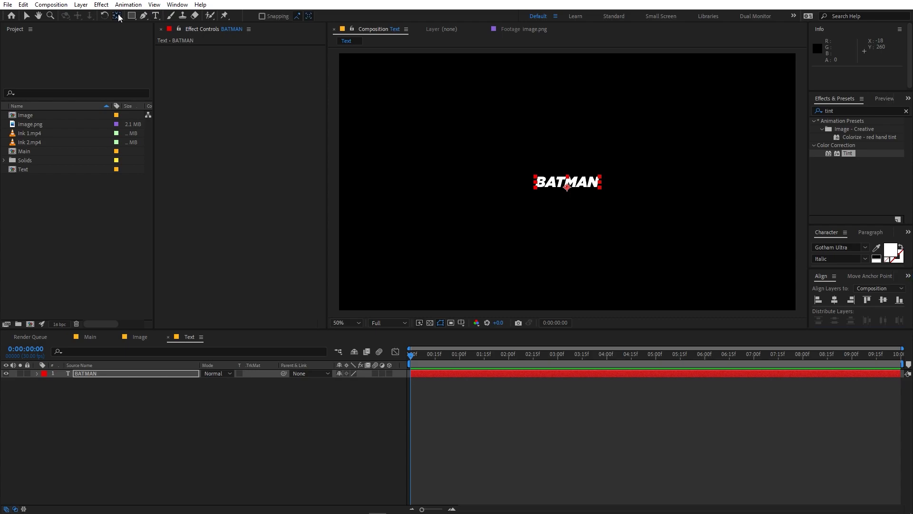
Scale the BATMAN text layer to 434.3% and return to the Main composition
left_click(110, 373)
key("s")
left_click_drag(351, 380, 442, 381)
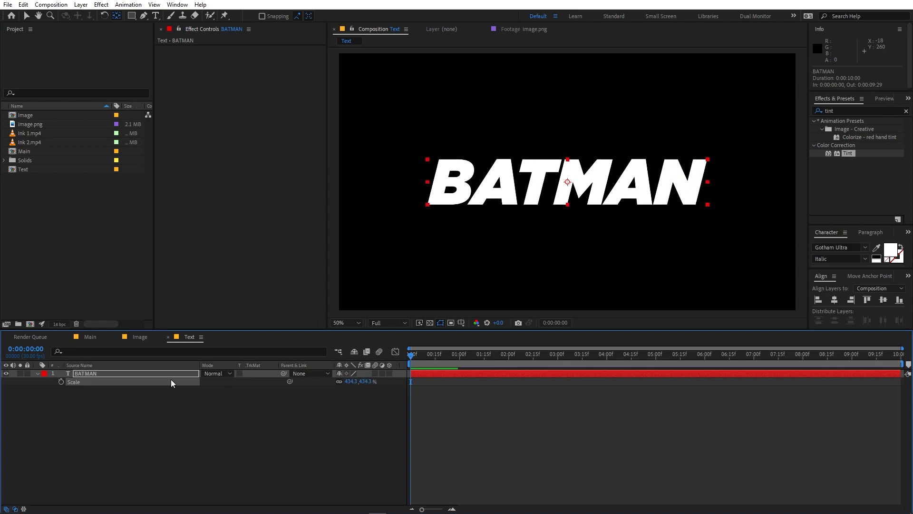
left_click(89, 336)
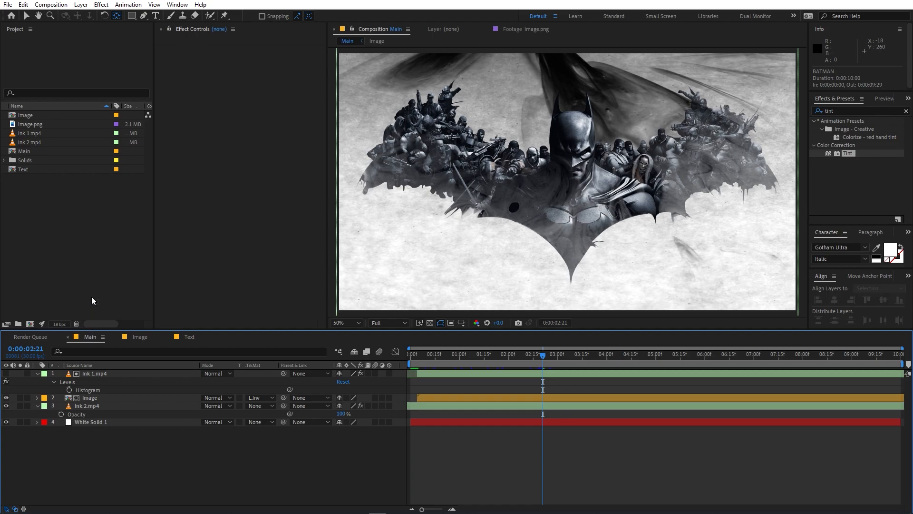
Add the Text composition to the top of the Main timeline and place Ink 1.mp4 above it
mouse_move(35, 169)
left_mouse_down()
mouse_move(64, 223)
mouse_move(84, 370)
left_mouse_up()
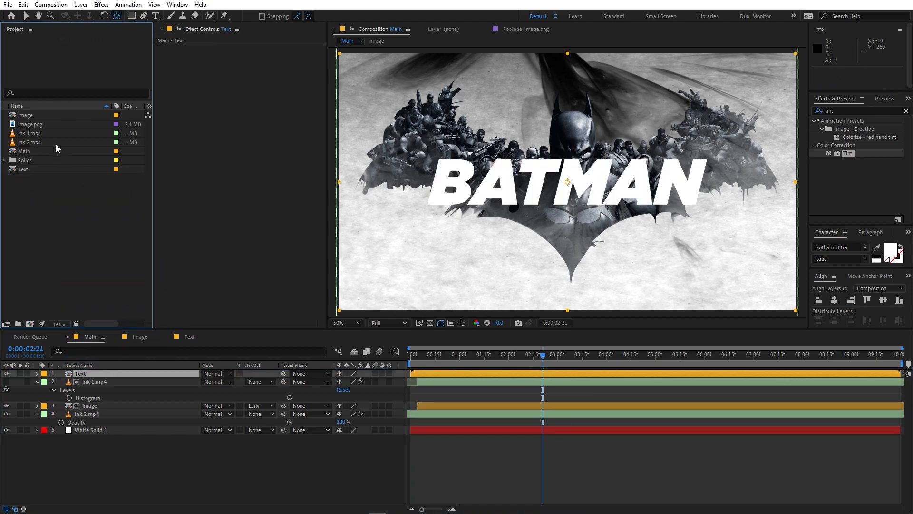
left_click(24, 134)
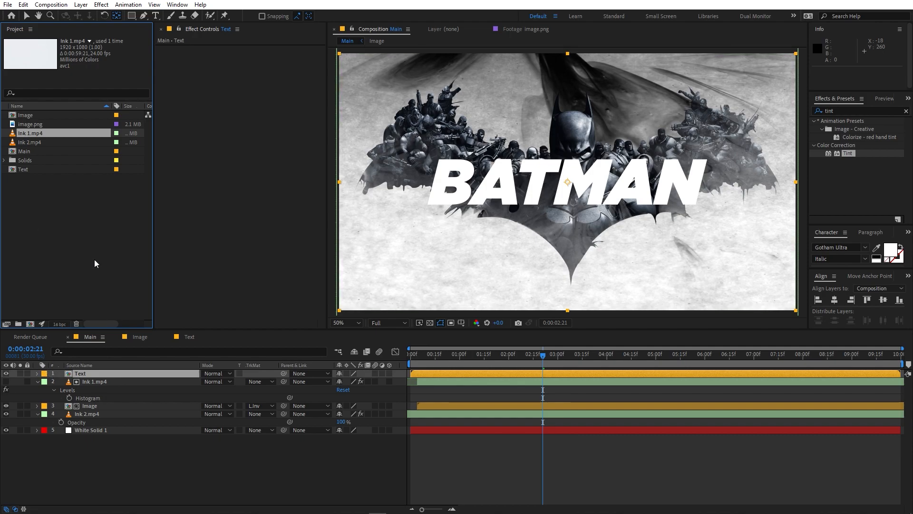
mouse_move(36, 136)
left_mouse_down()
mouse_move(102, 291)
mouse_move(80, 371)
left_mouse_up()
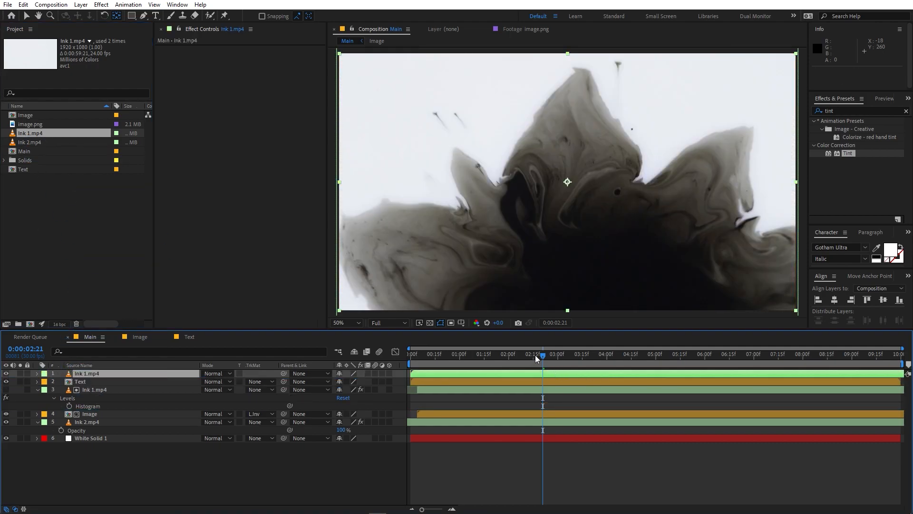
Move the playhead to 0:00:02:18 and set the Text layer's track matte to Luma Inverted using the Ink 1.mp4 layer above
mouse_move(536, 358)
left_mouse_down()
mouse_move(467, 364)
mouse_move(538, 362)
left_mouse_up()
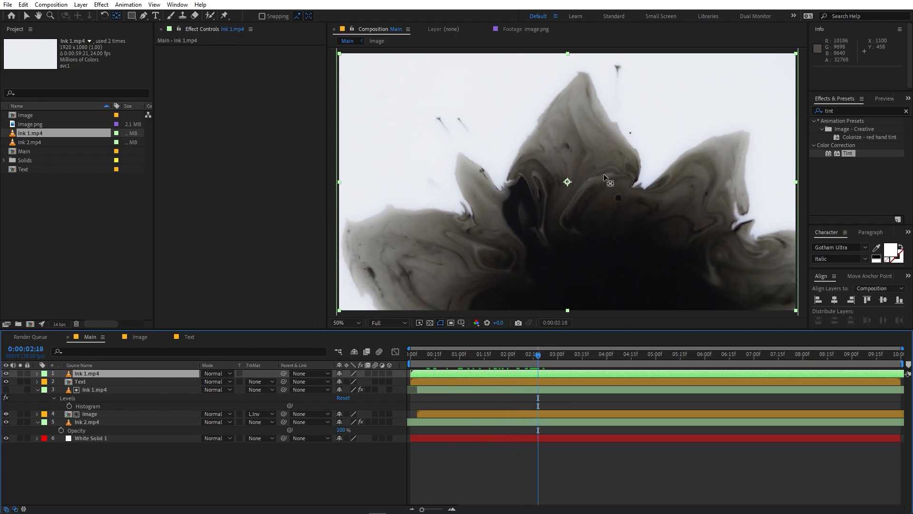
left_click(101, 382)
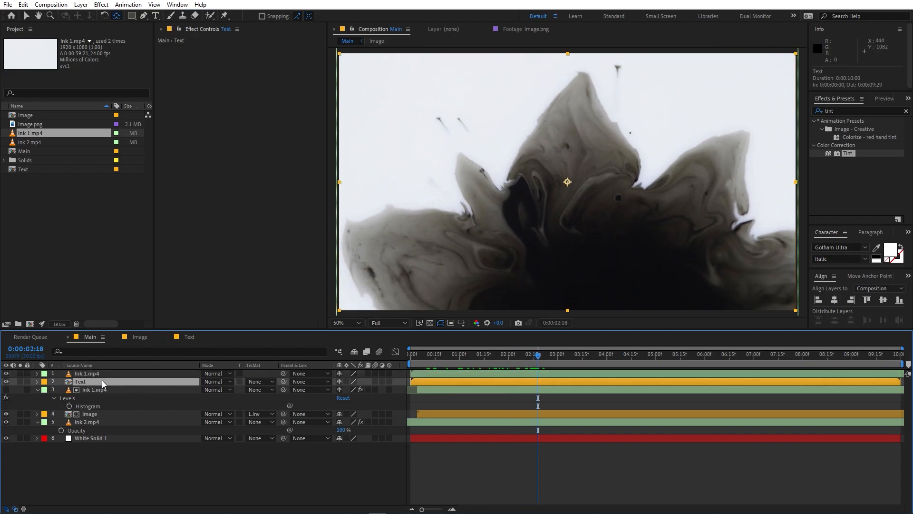
left_click(263, 381)
left_click(283, 437)
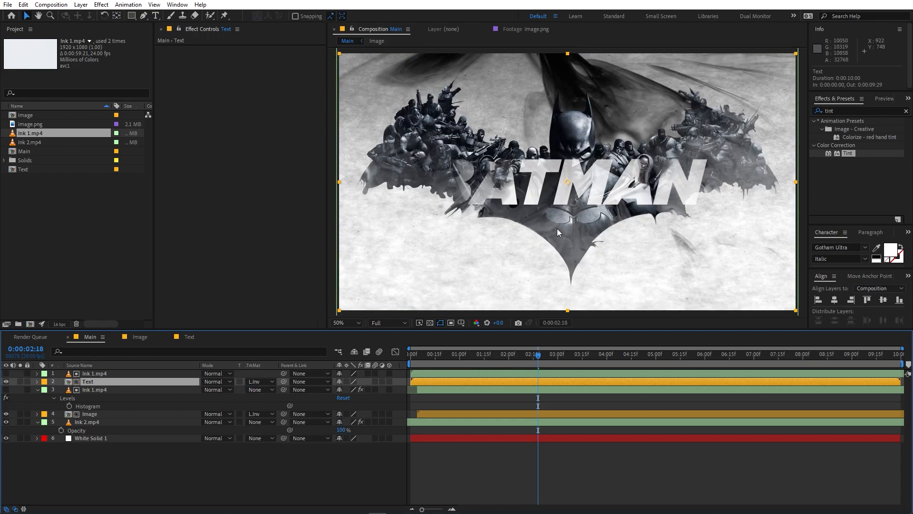
Move the Text layer down to position 960, 880 near the lower edge of the composition
left_click(95, 374)
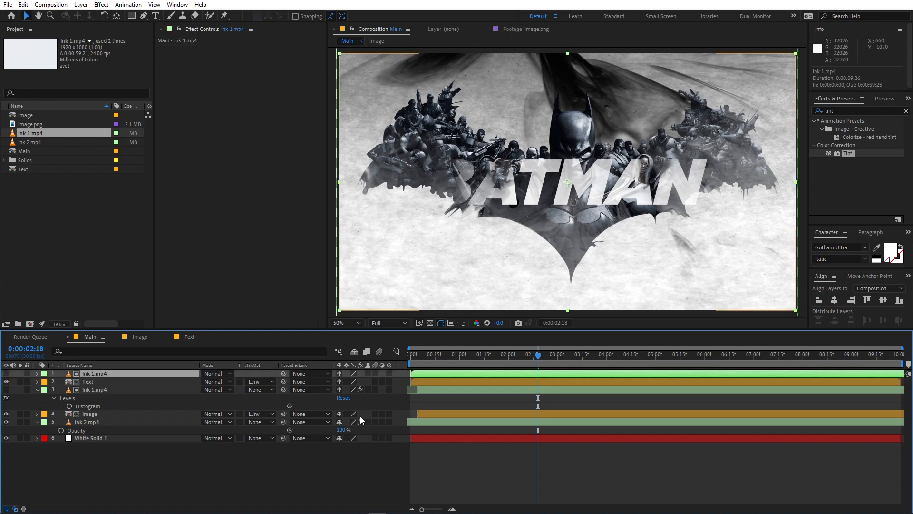
left_click(119, 381)
left_click_drag(574, 189, 575, 269)
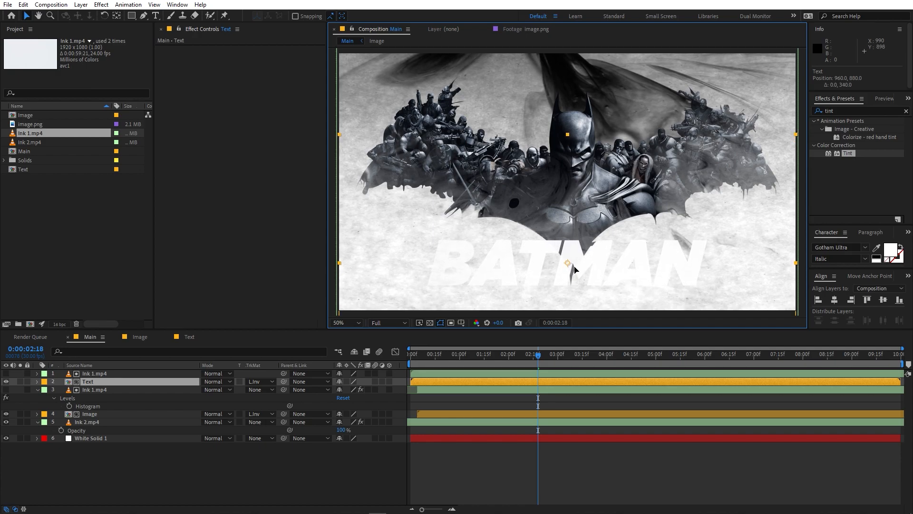
left_click(447, 361)
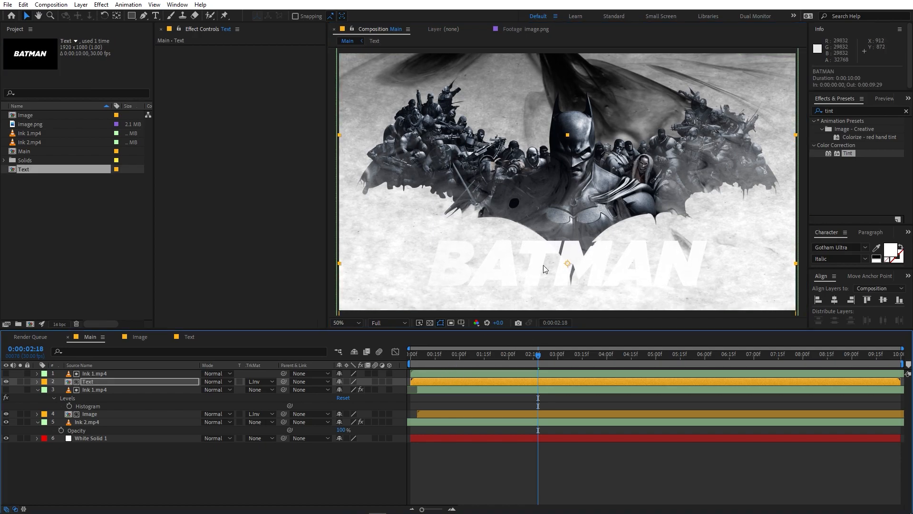
Apply the Fill effect to the Text layer with a dark grey sampled from the image, and preview the animation from the start
left_click(846, 110)
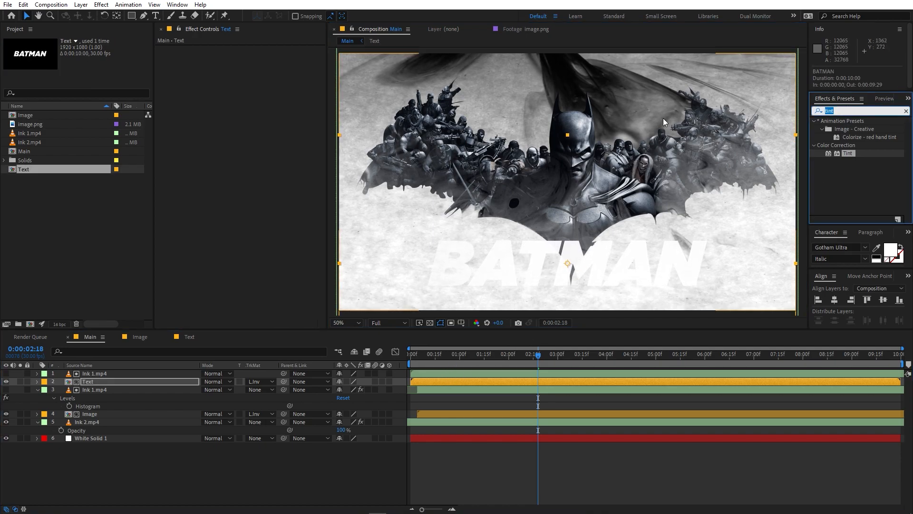
type("fill")
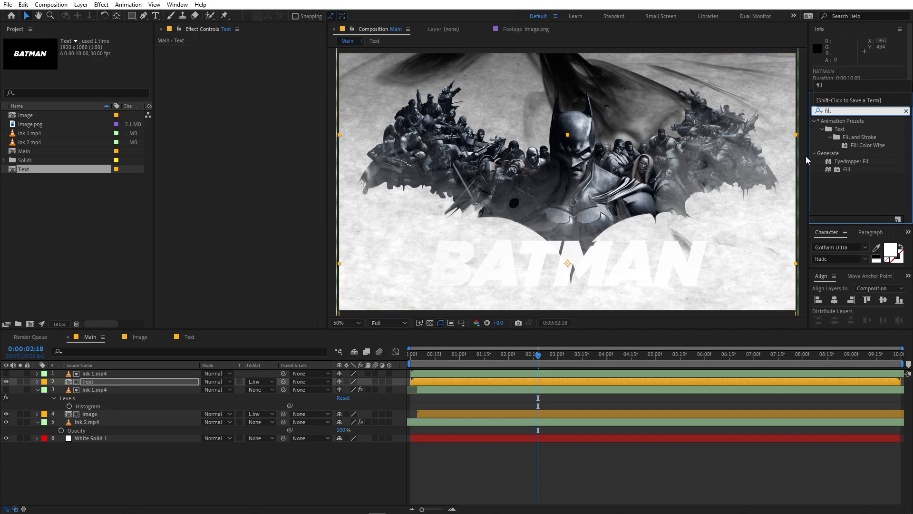
left_click_drag(846, 170, 127, 380)
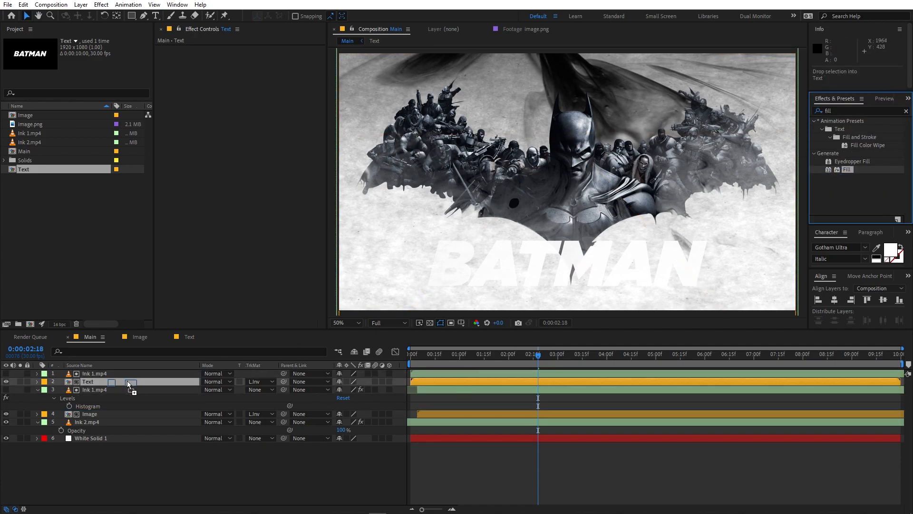
left_click(265, 73)
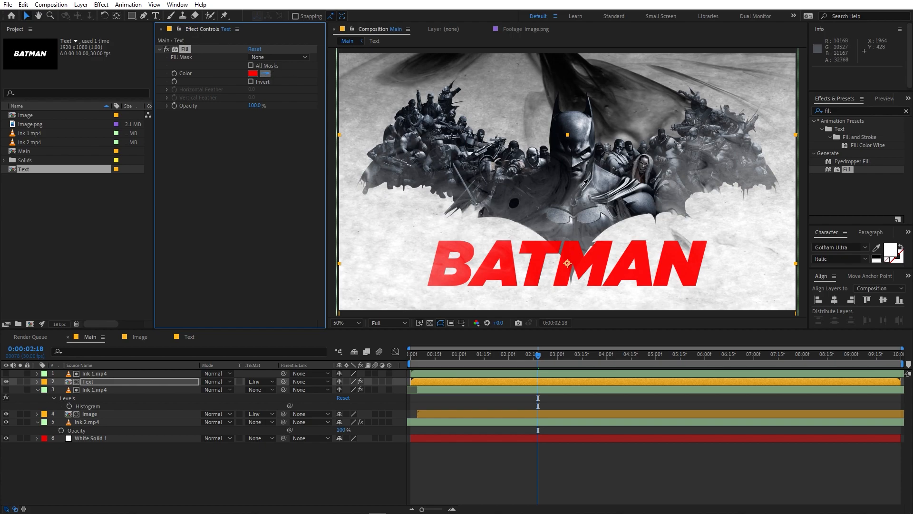
left_click(591, 161)
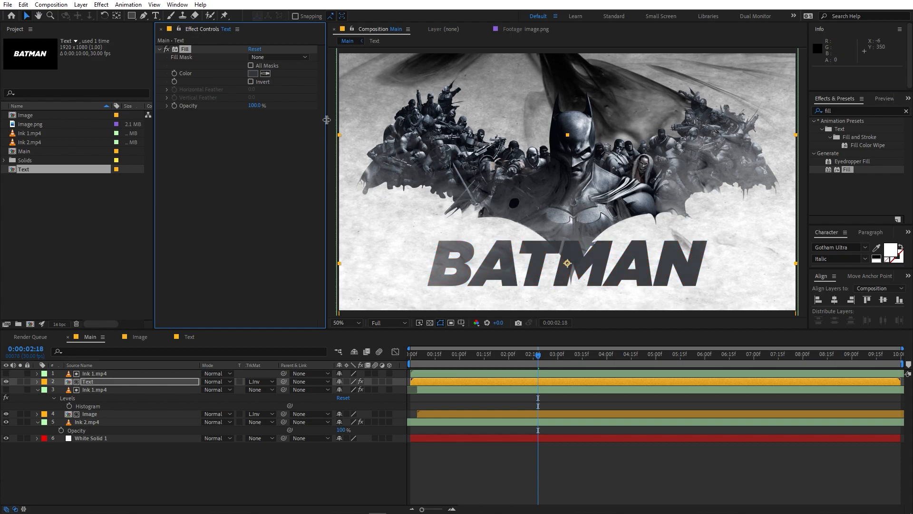
key("Home")
key("space")
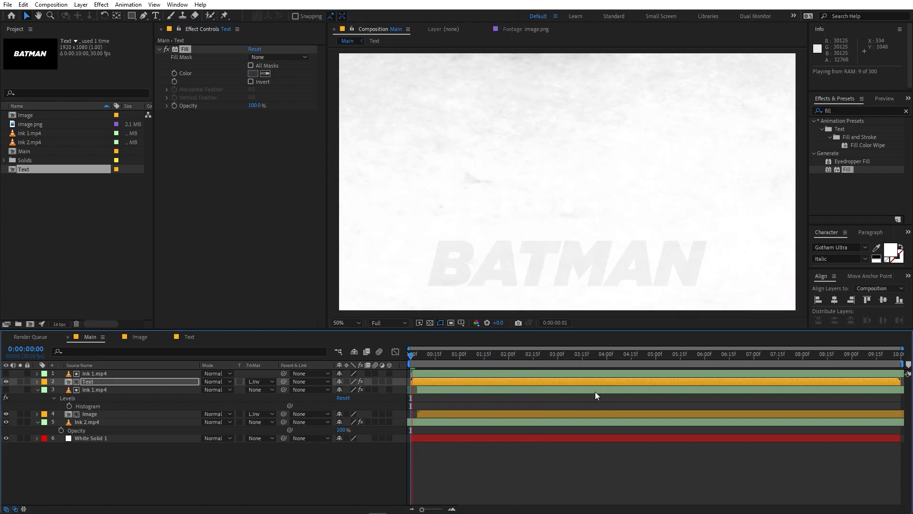
key("space")
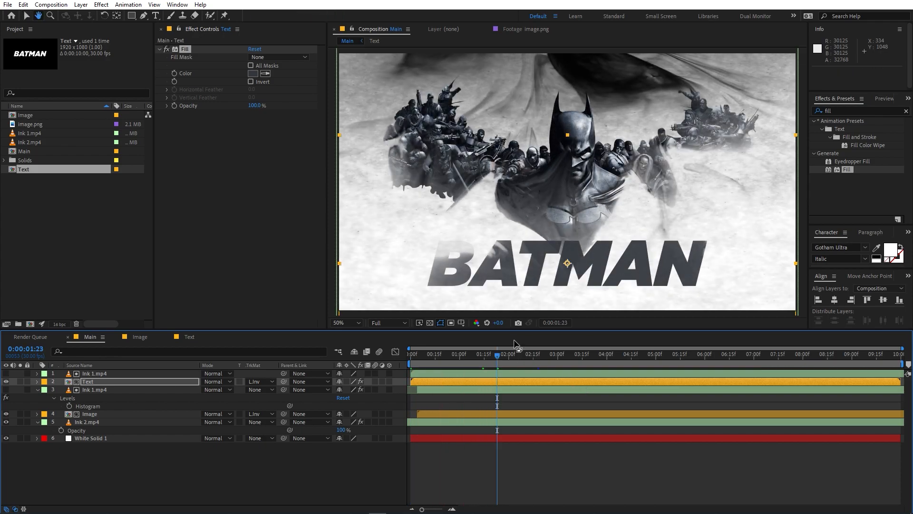
Scale the topmost Ink 1.mp4 matte layer to 90.3, 72.1% and move it down to position 960, 736 over the title
left_click(110, 373)
key("s")
scroll(552, 213, "down", 1)
scroll(552, 213, "up", 1)
scroll(500, 275, "down", 1)
left_click_drag(359, 385, 283, 389)
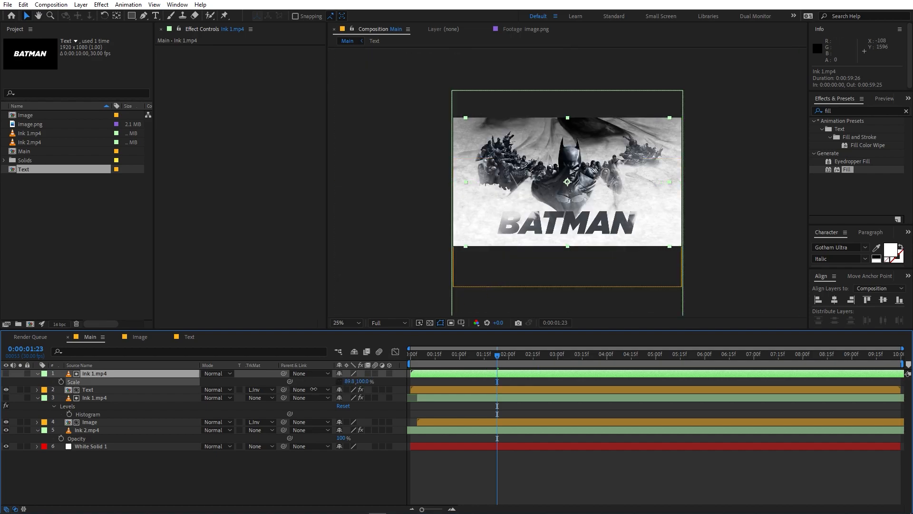
left_click_drag(363, 381, 233, 397)
left_click_drag(583, 193, 581, 216)
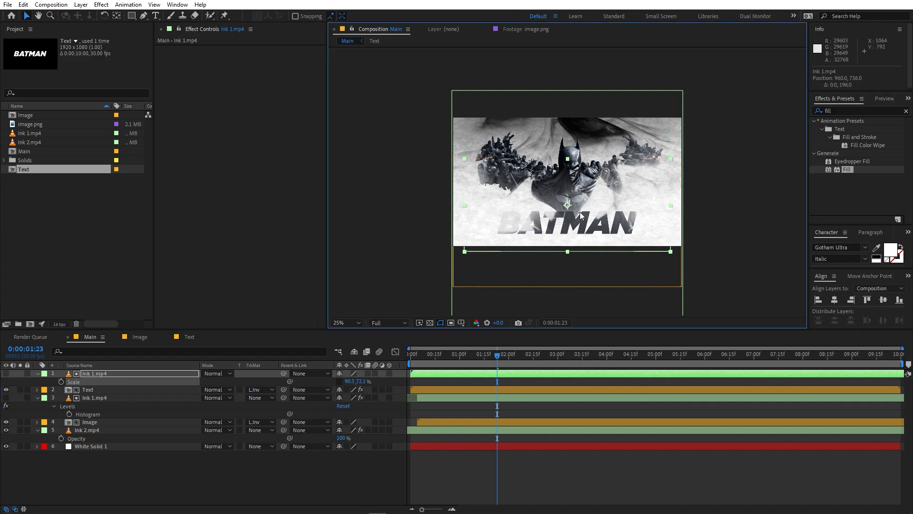
key("period")
Apply the Levels effect to the topmost Ink 1.mp4 matte layer, keeping its default values
left_click(101, 389)
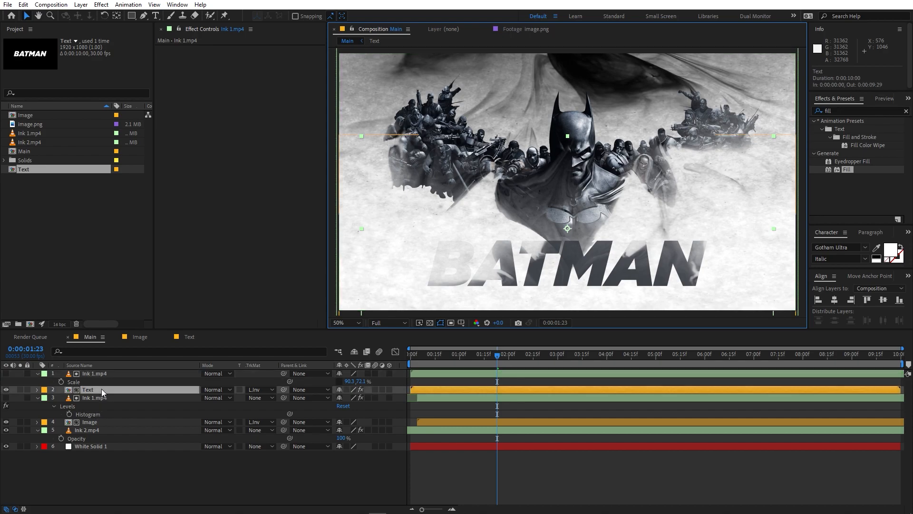
left_click(118, 366)
left_click(119, 372)
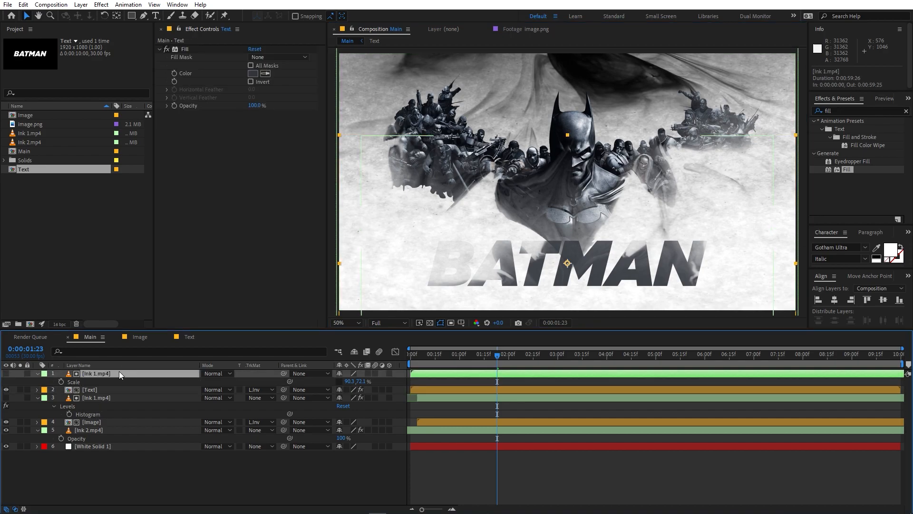
left_click(833, 111)
type("leve")
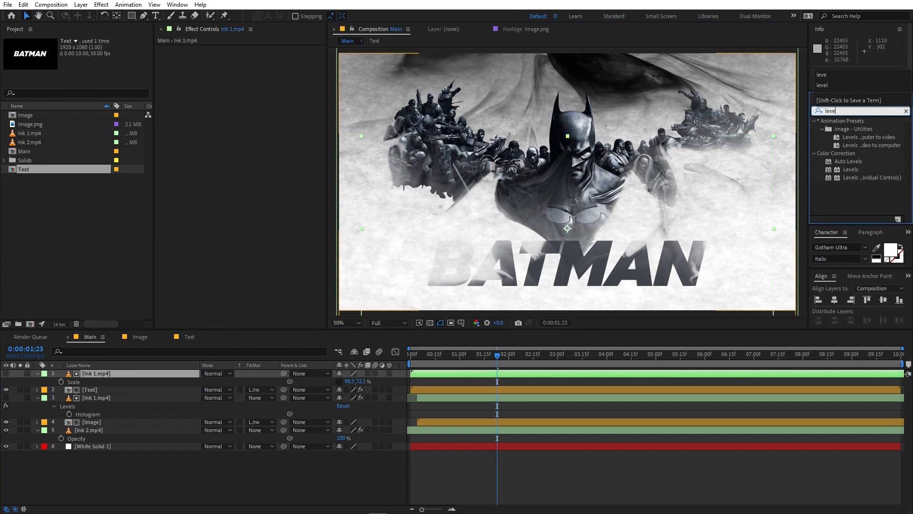
mouse_move(850, 169)
left_mouse_down()
mouse_move(121, 387)
mouse_move(100, 376)
mouse_move(119, 374)
left_mouse_up()
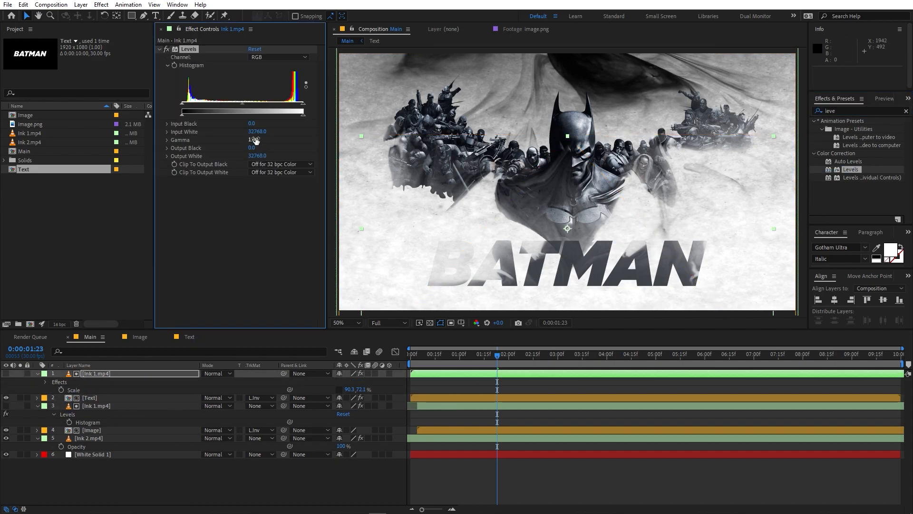
mouse_move(270, 139)
left_mouse_down()
mouse_move(225, 144)
mouse_move(280, 137)
left_mouse_up()
key("ctrl+z")
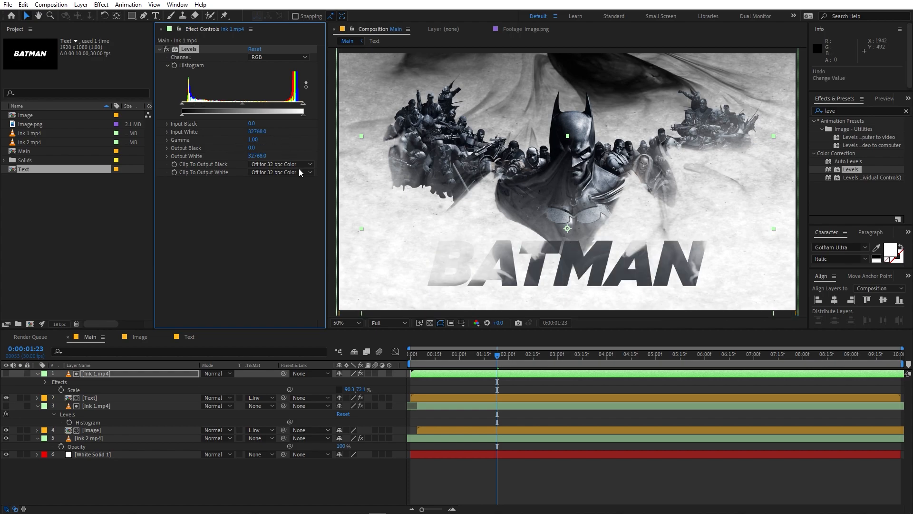
Shift the topmost Ink 1.mp4 layer 14 frames earlier, trim its start to 0:00:00:11, and start the Text layer at the same frame
mouse_move(426, 360)
left_mouse_down()
mouse_move(402, 371)
mouse_move(417, 366)
mouse_move(429, 377)
mouse_move(409, 374)
left_mouse_up()
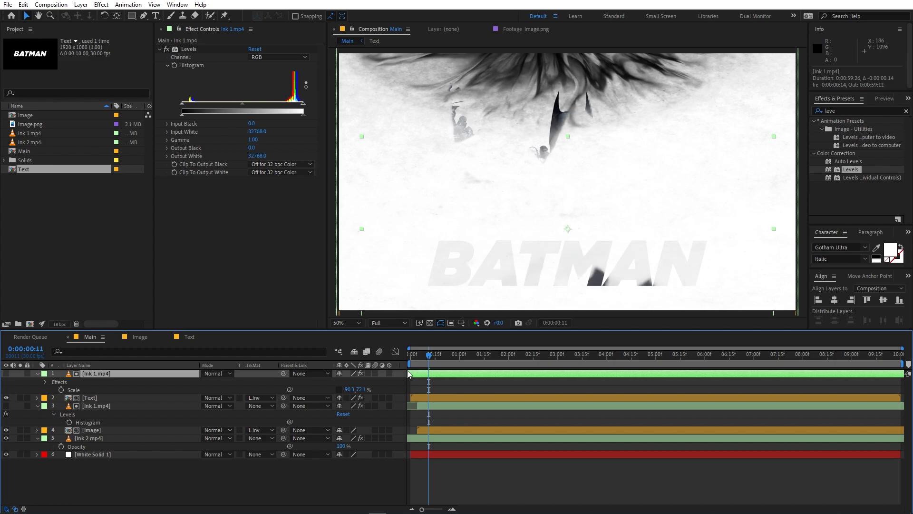
key("alt+bracketleft")
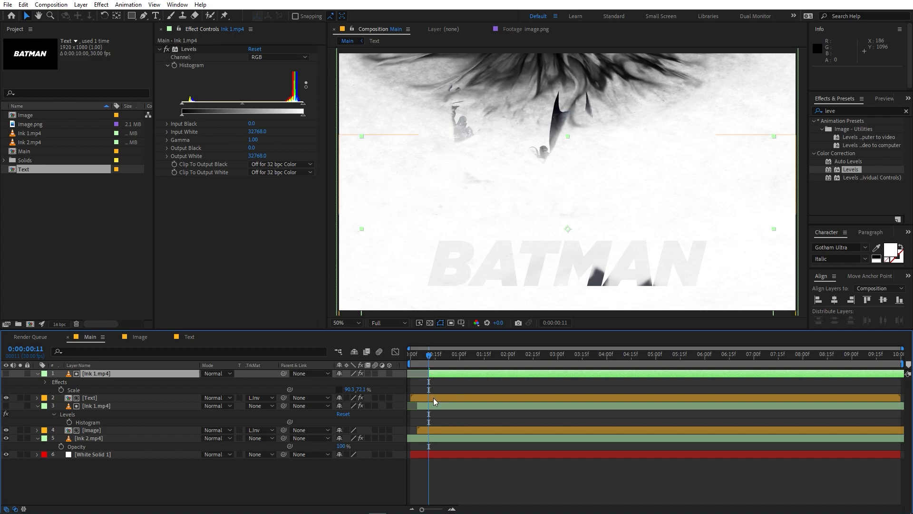
left_click_drag(433, 398, 430, 398)
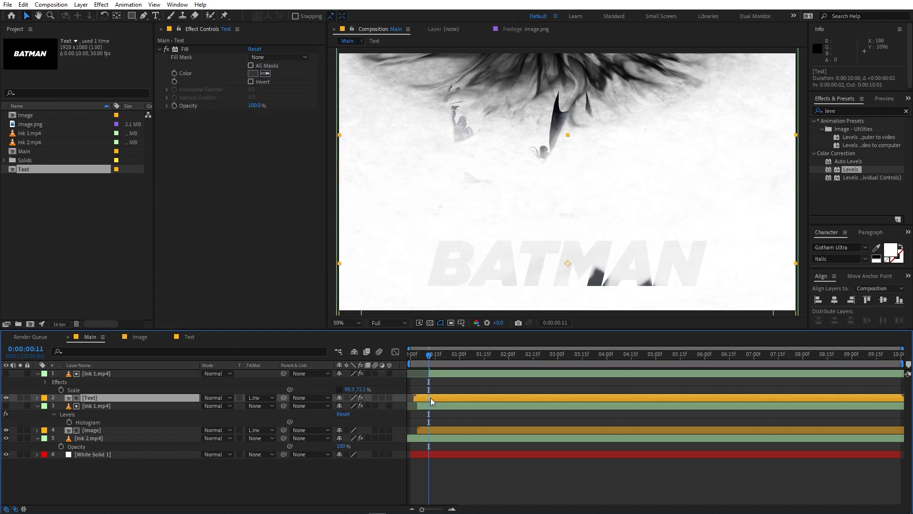
Keyframe the title matte's Levels Histogram with default values at 0:00:01:22 and Input White 22708.2 at 0:00:00:11, and preview it
left_click(442, 374)
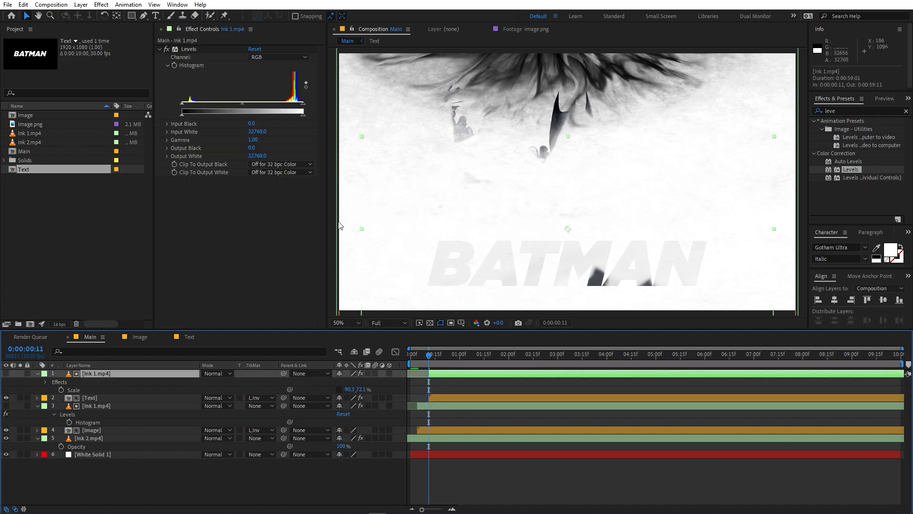
left_click(175, 66)
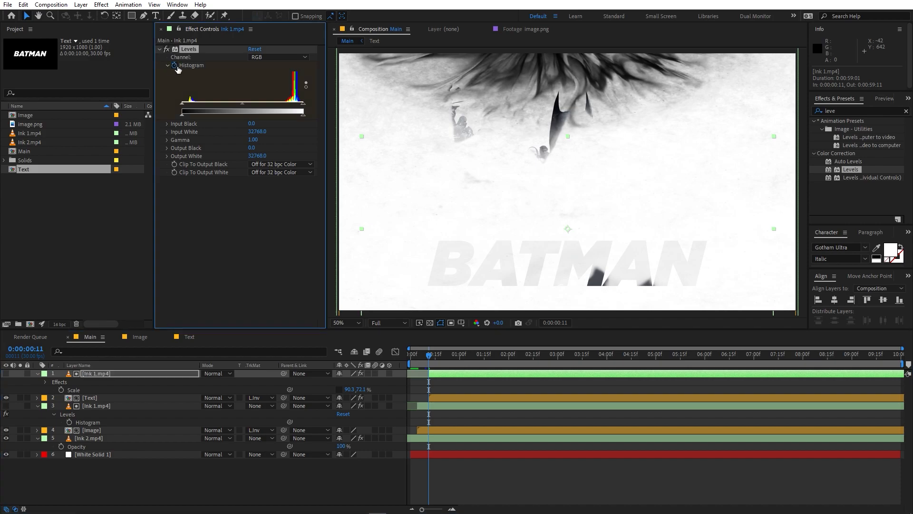
left_click(440, 375)
key("u")
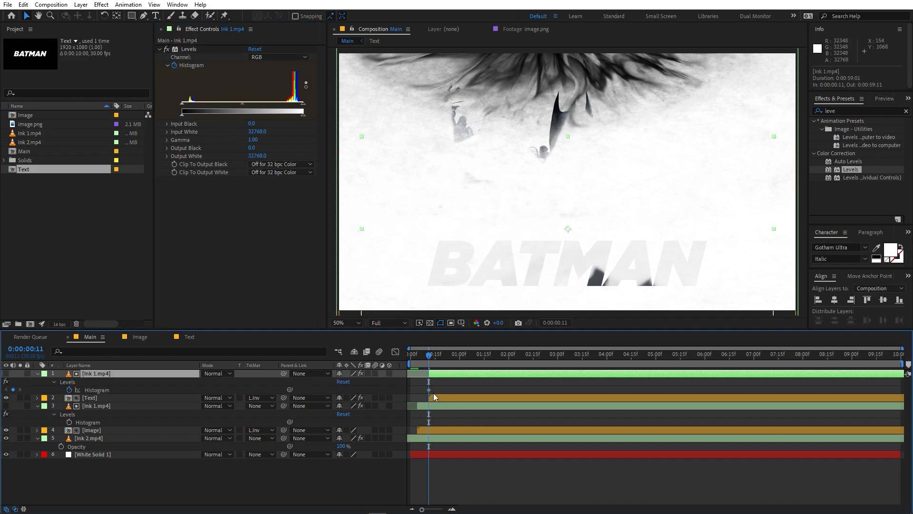
left_click_drag(429, 389, 466, 386)
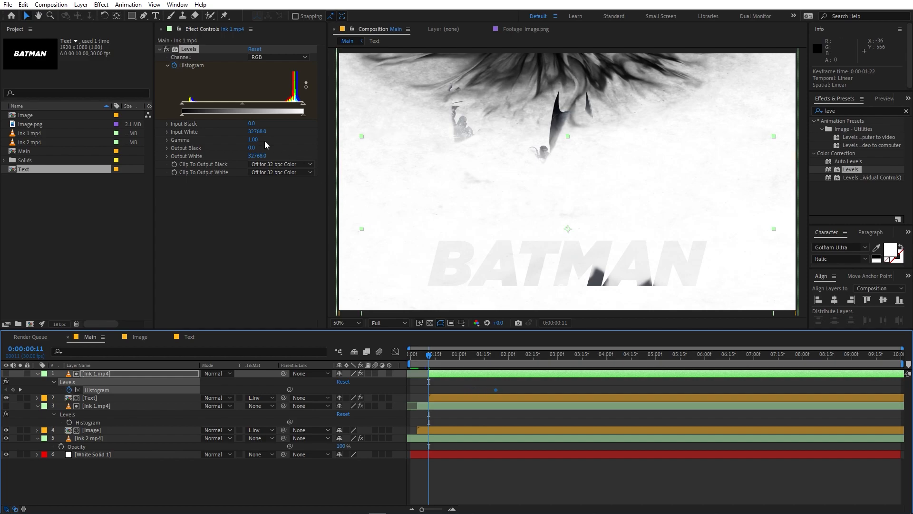
left_click_drag(253, 132, 255, 135)
key("space")
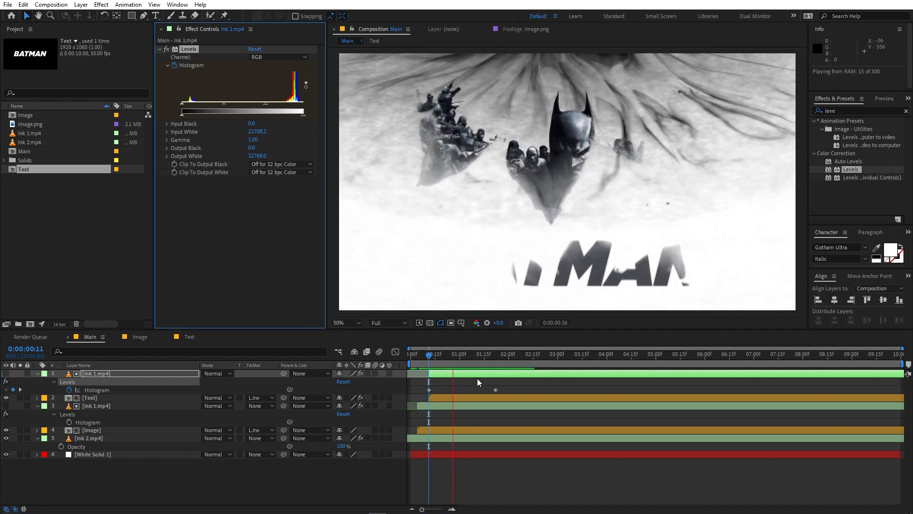
key("Home")
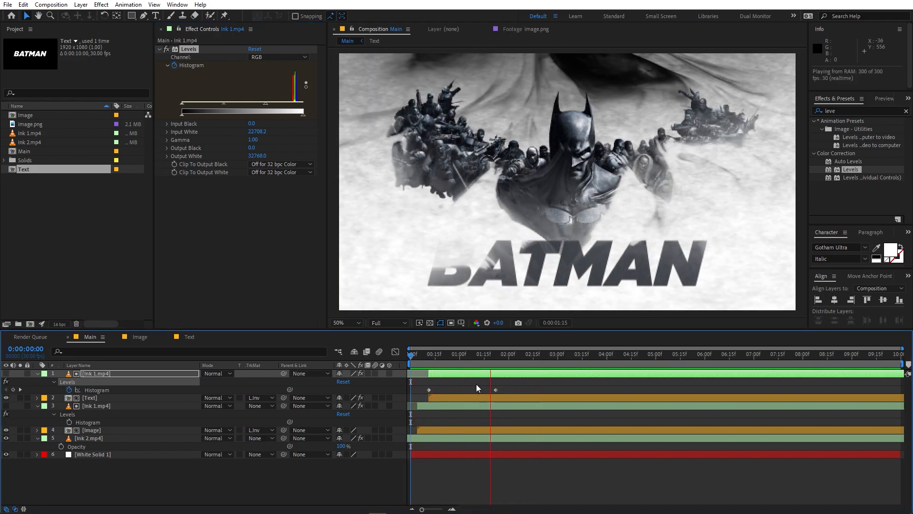
Shift the topmost Ink 1.mp4 and Text layers together to start at 0:00:00:04 and preview the result
mouse_move(477, 356)
left_mouse_down()
mouse_move(407, 373)
mouse_move(405, 363)
mouse_move(418, 361)
left_mouse_up()
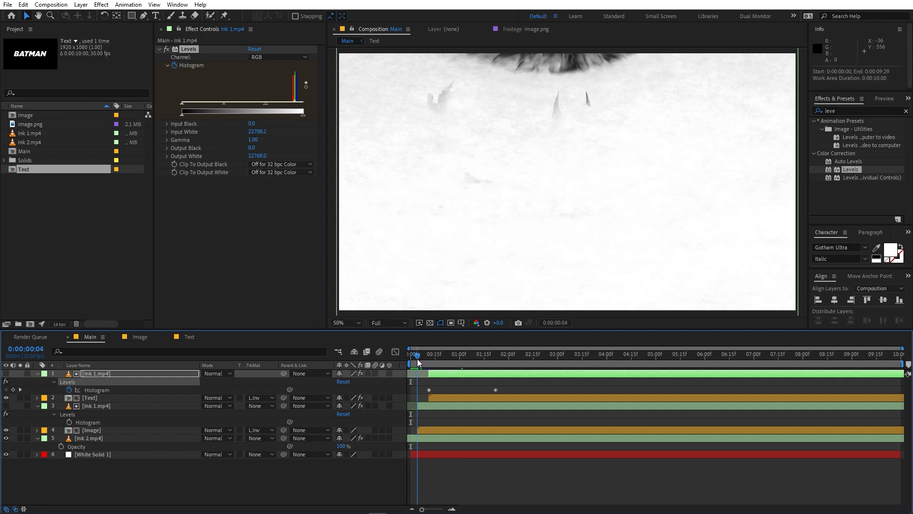
left_click(447, 398, "shift")
left_click_drag(465, 399, 453, 399)
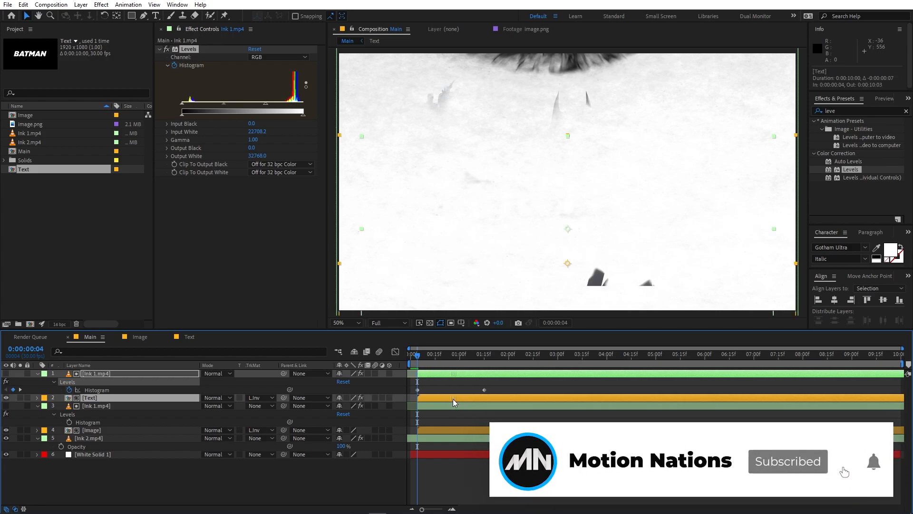
key("space")
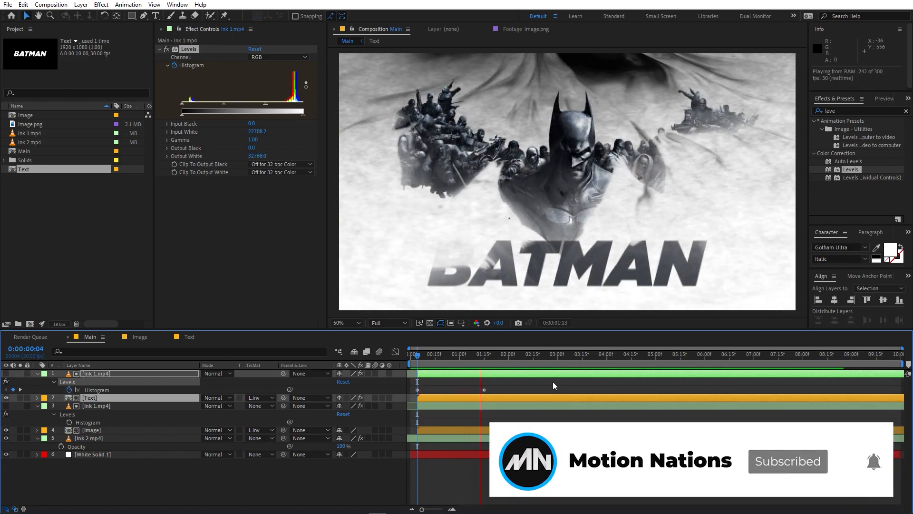
Preview the image and title reveal from the first frame and stop at 0:00:02:21
key("space")
key("Home")
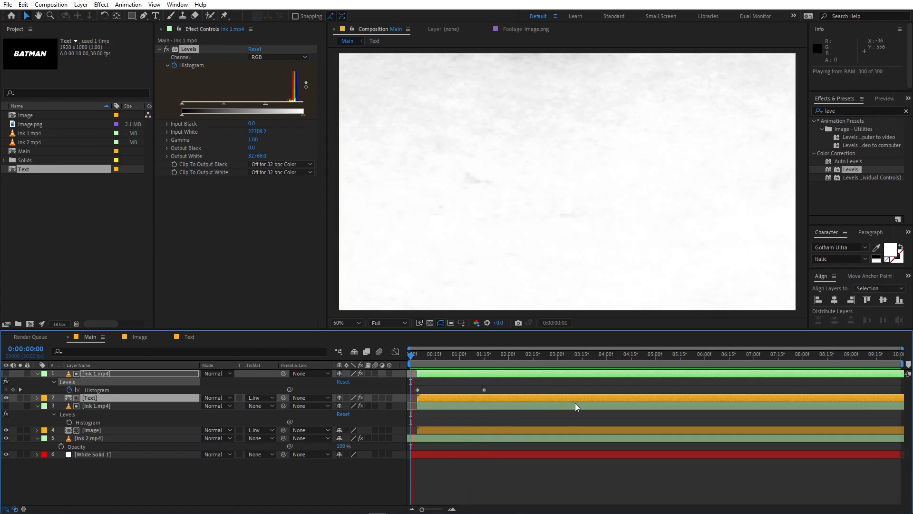
key("space")
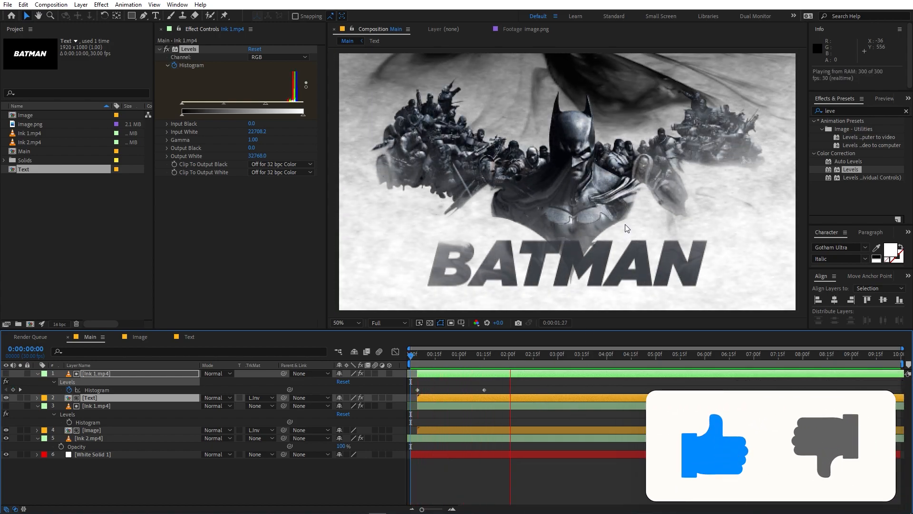
key("space")
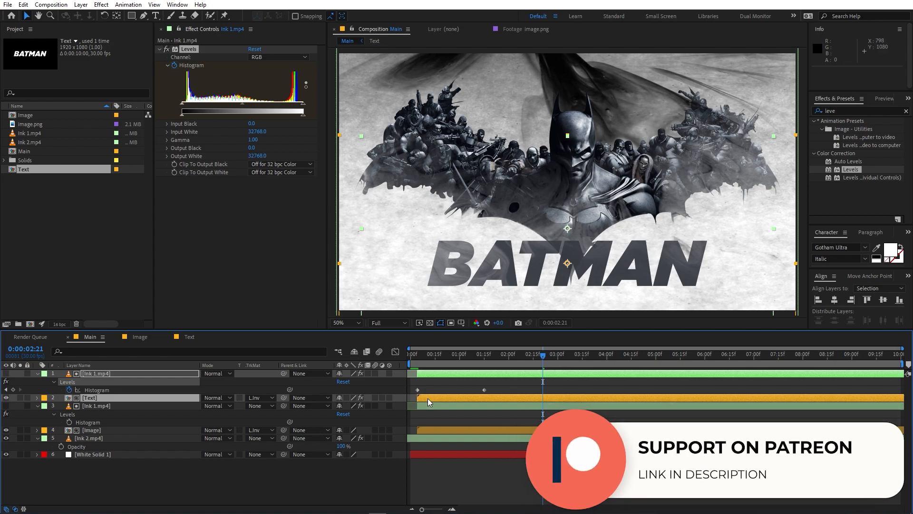
Collapse all layers and add Position and Scale keyframes at 0:00:02:21 to the Text and Image layers, keeping their values
key("ctrl+a")
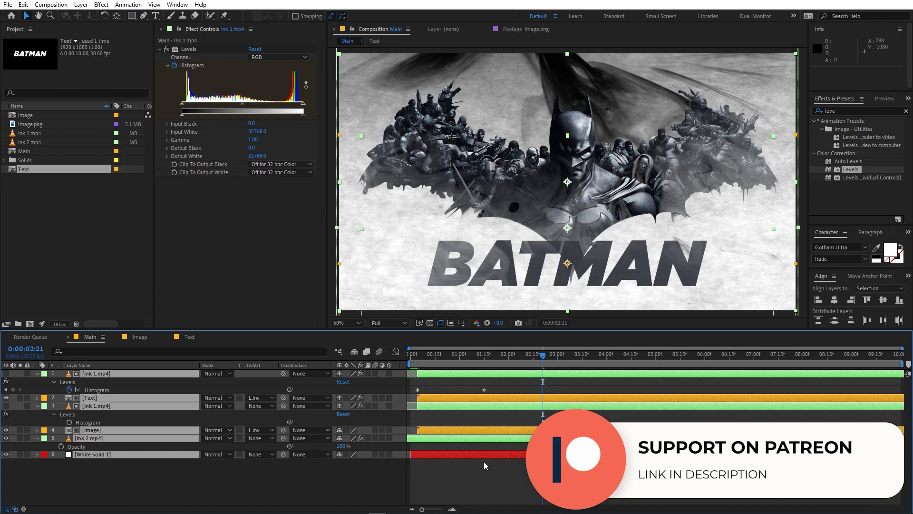
key("ctrl+grave")
left_click(484, 461)
left_click(90, 382)
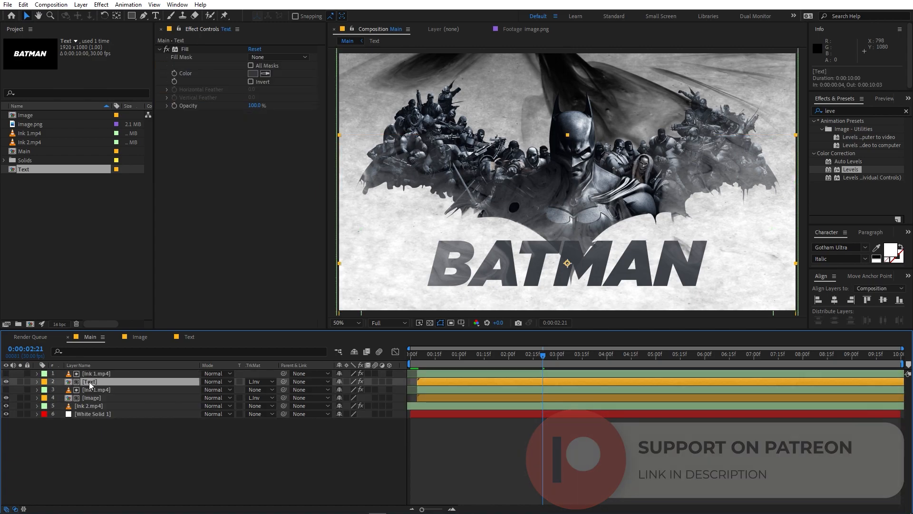
left_click(86, 398, "ctrl")
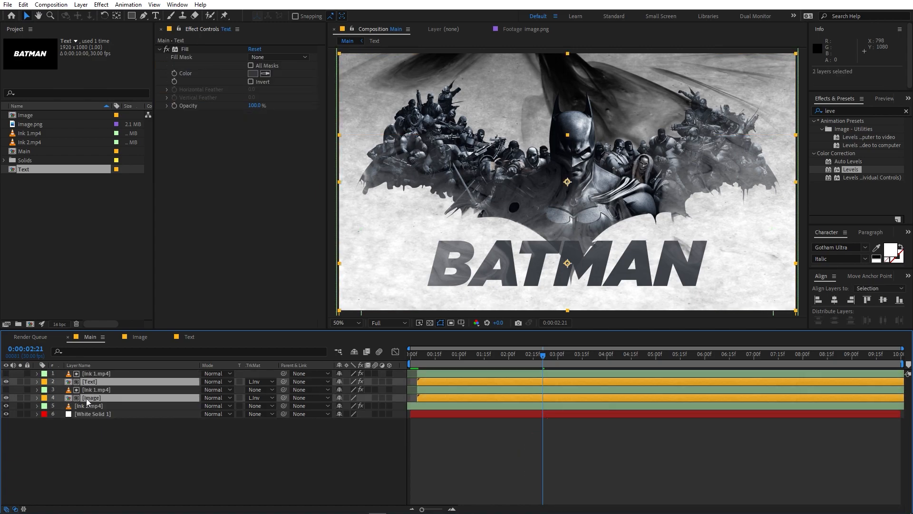
key("p")
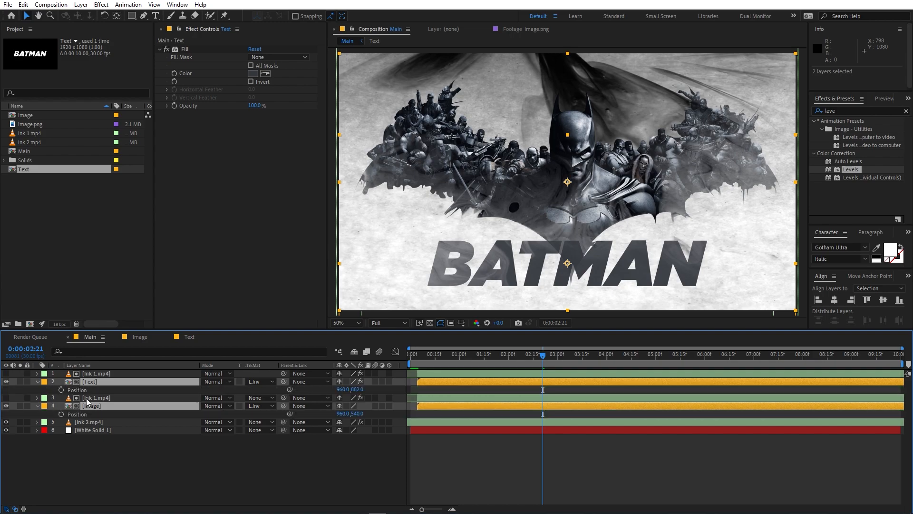
left_click(60, 390)
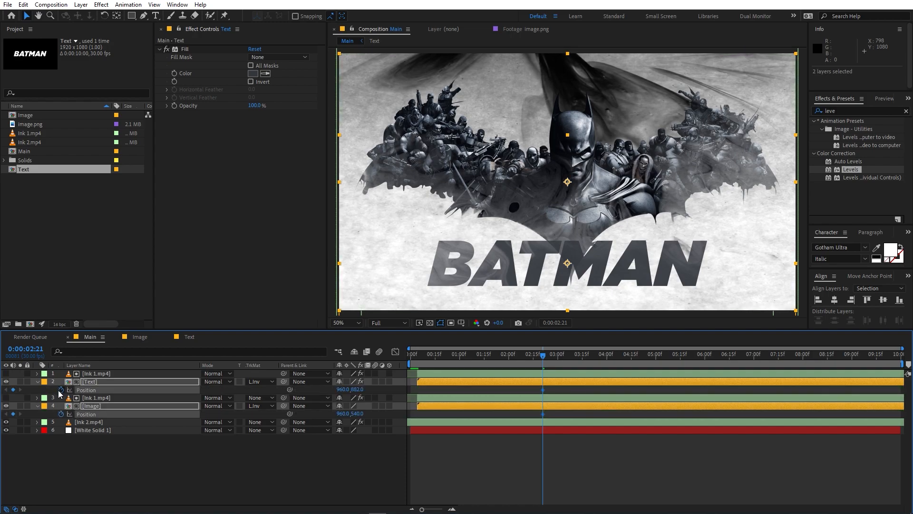
key("s")
left_click(60, 390)
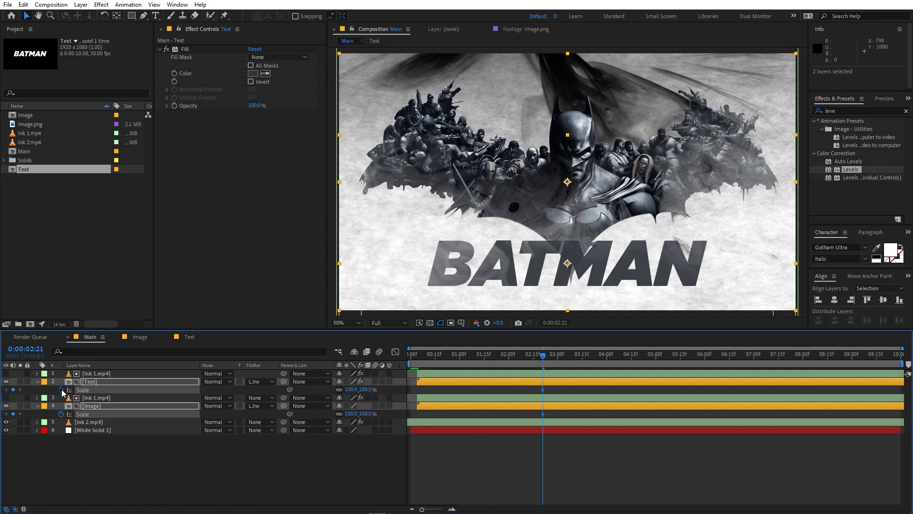
key("u")
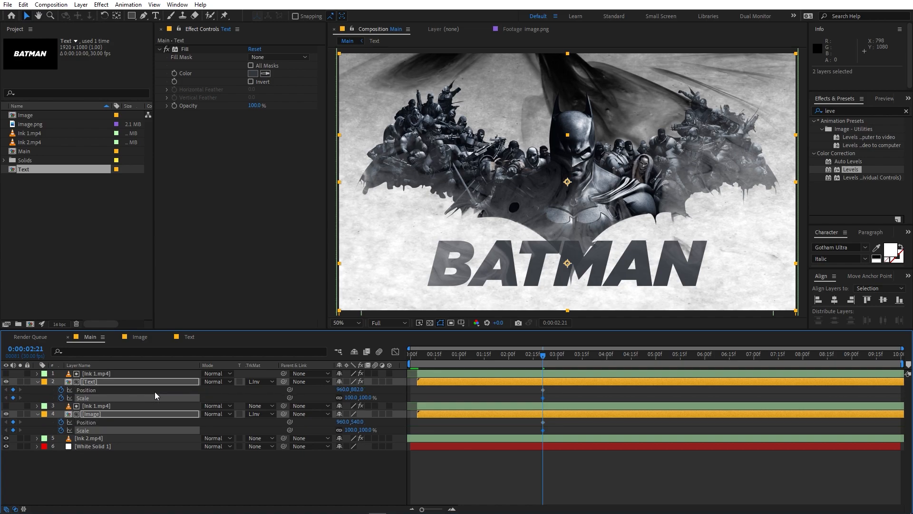
At 0:00:00:04, move the Text layer up to Position 960, 768 and the Image layer down to Position 960, 686
left_click_drag(514, 355, 421, 370)
left_click(475, 391)
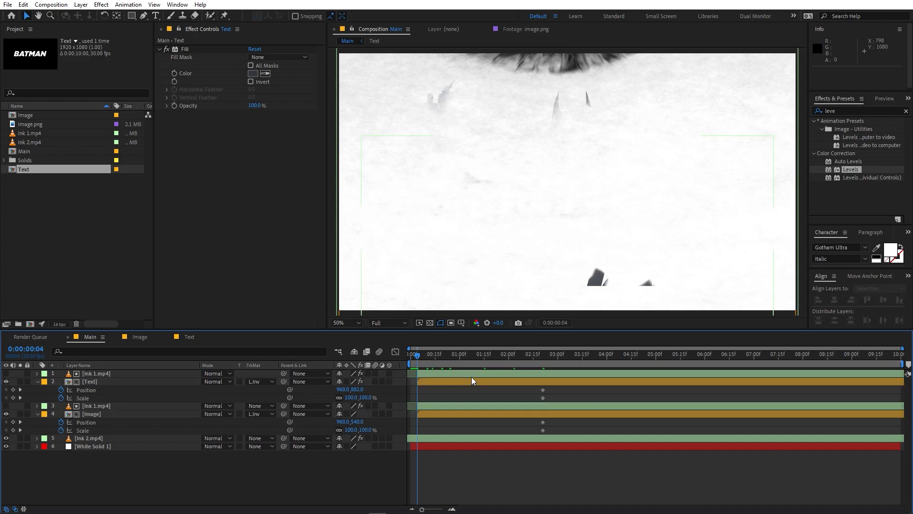
left_click(472, 377)
left_click(461, 382)
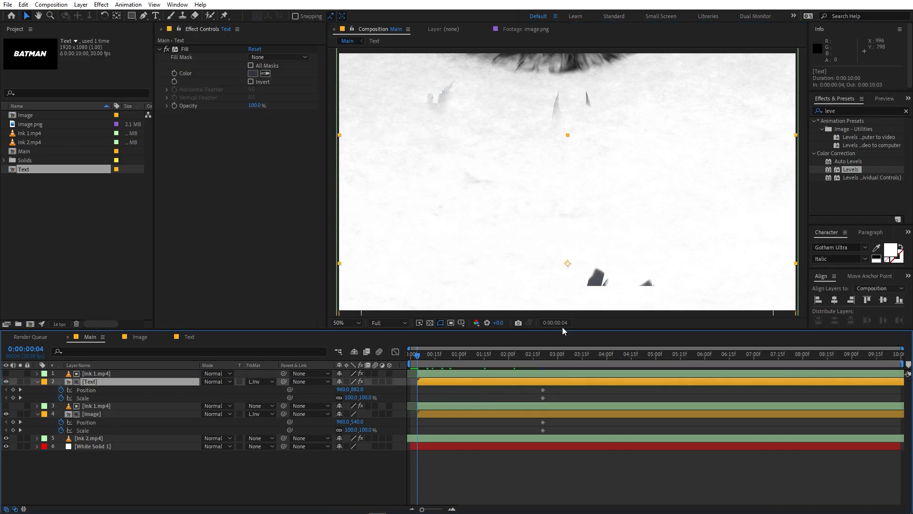
left_click_drag(574, 265, 574, 241)
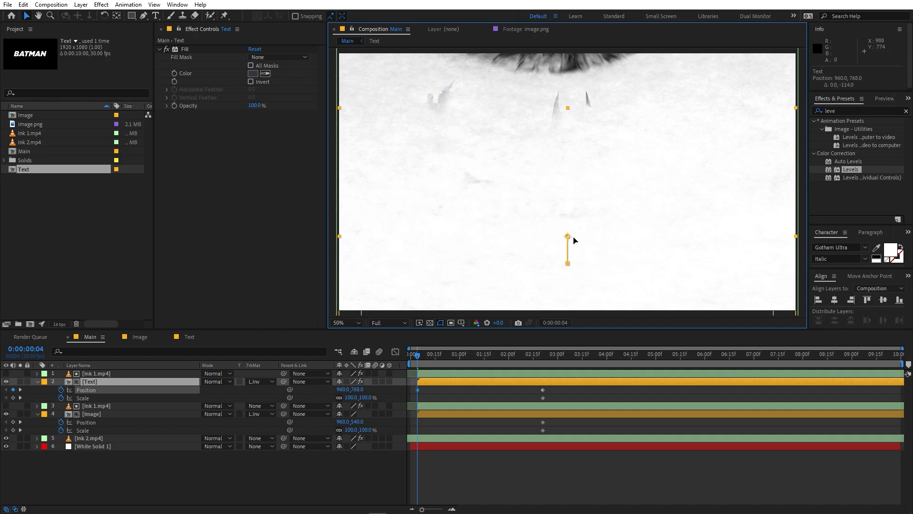
left_click(465, 413)
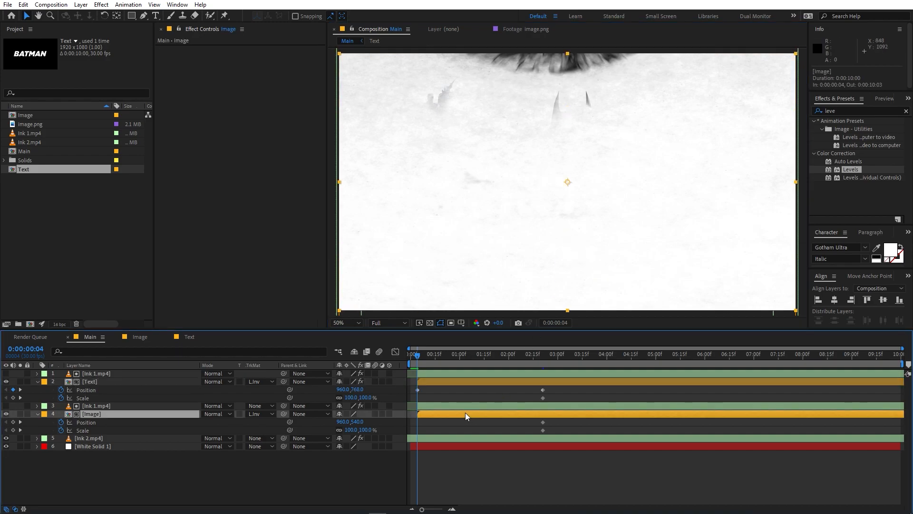
left_click_drag(569, 133, 565, 167)
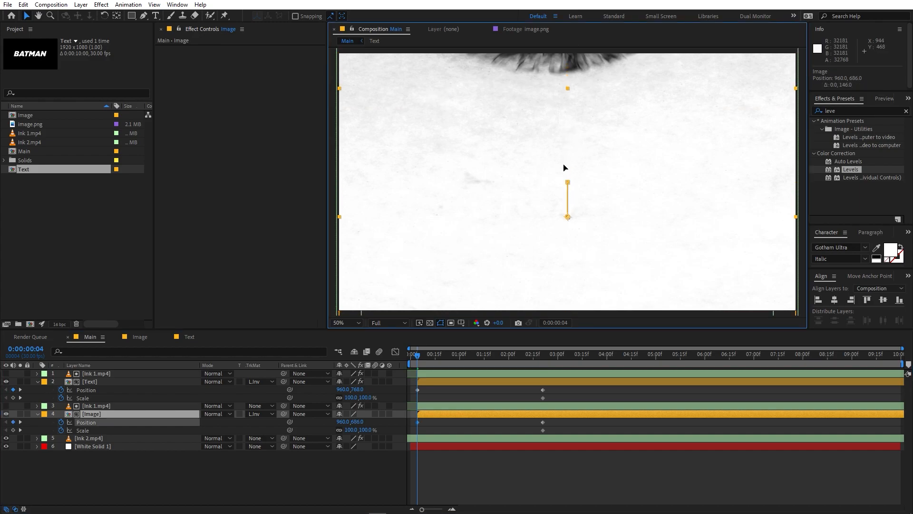
Keyframe both layers' Scale at 100% at 0:00:00:04, and at 0:00:02:21 set Text to 106.3% and Image to 106%
left_click(13, 398)
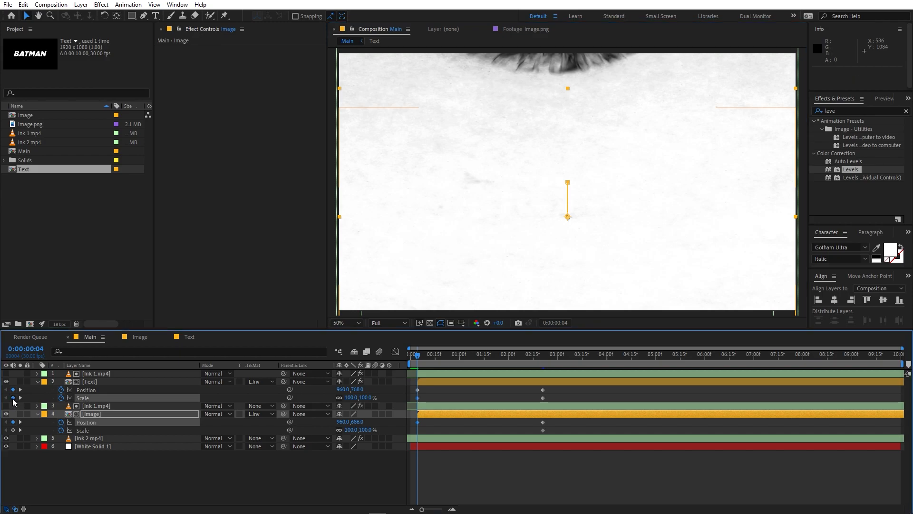
left_click(13, 430)
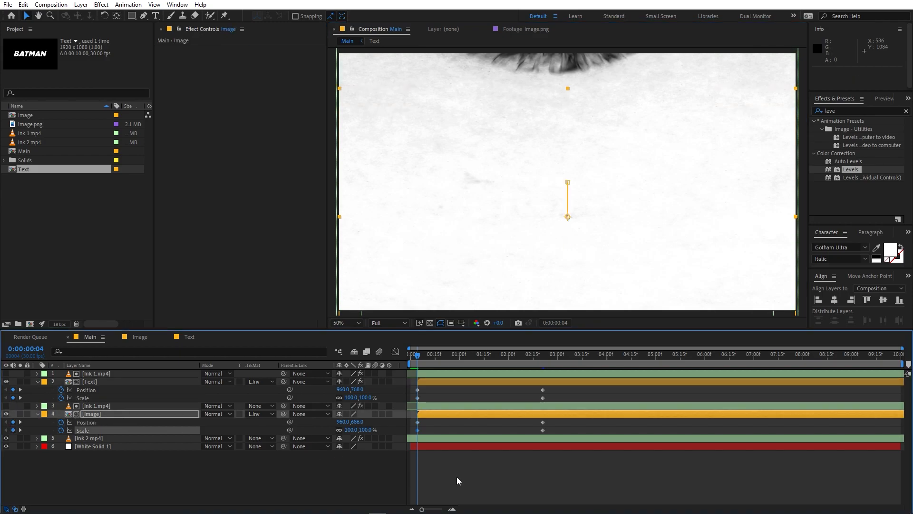
left_click_drag(447, 361, 545, 375)
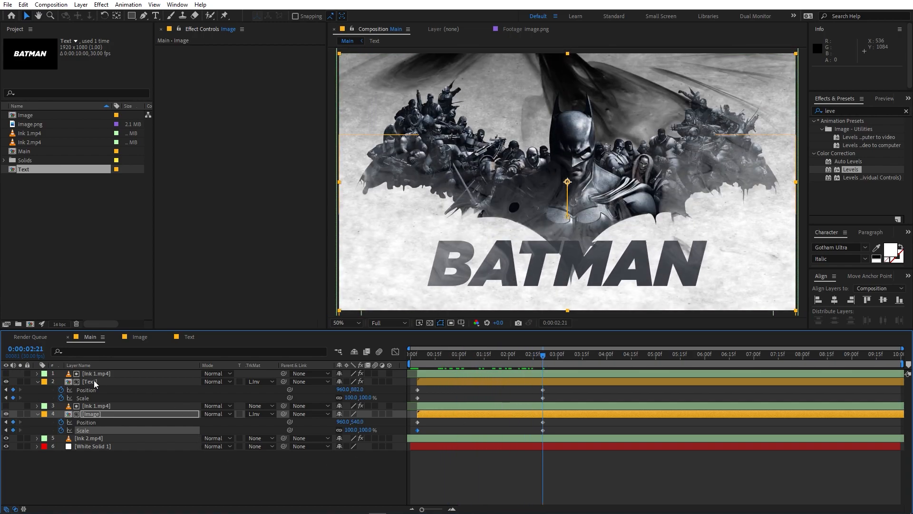
left_click(435, 381)
left_click_drag(350, 398, 355, 397)
left_click(130, 414)
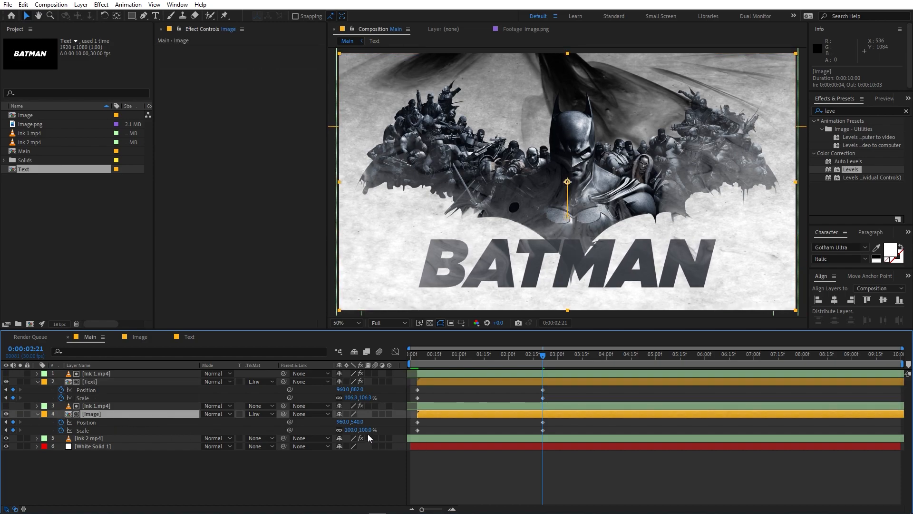
left_click_drag(352, 429, 382, 433)
Apply Easy Ease to all Position and Scale keyframes of the Text and Image layers
left_click_drag(563, 390, 406, 432)
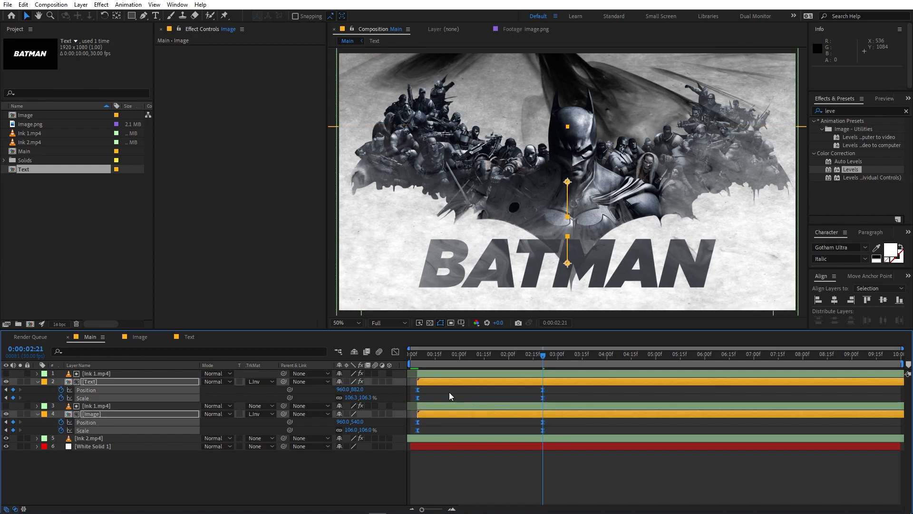
right_click(417, 390)
mouse_move(486, 386)
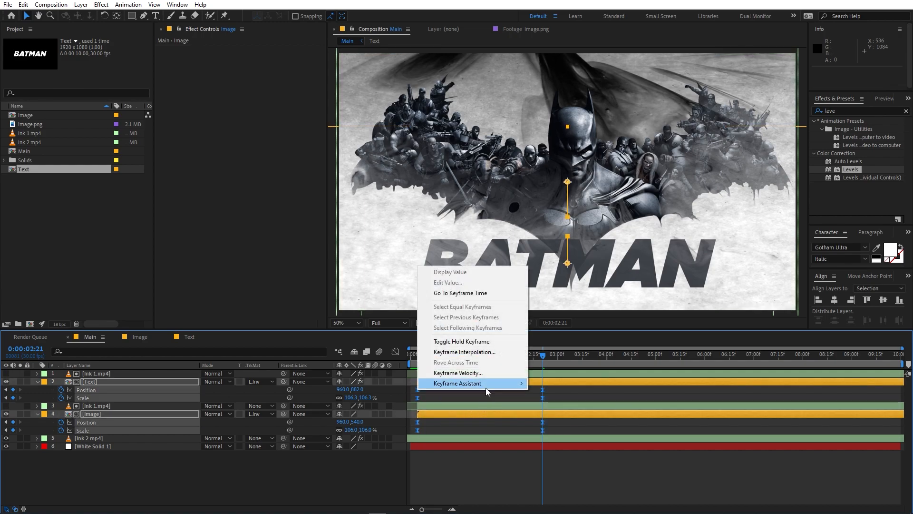
left_click(543, 416)
Shape the speed graph of all Text and Image keyframes to peak sharply at the start and ease out gradually
left_click_drag(575, 386, 410, 432)
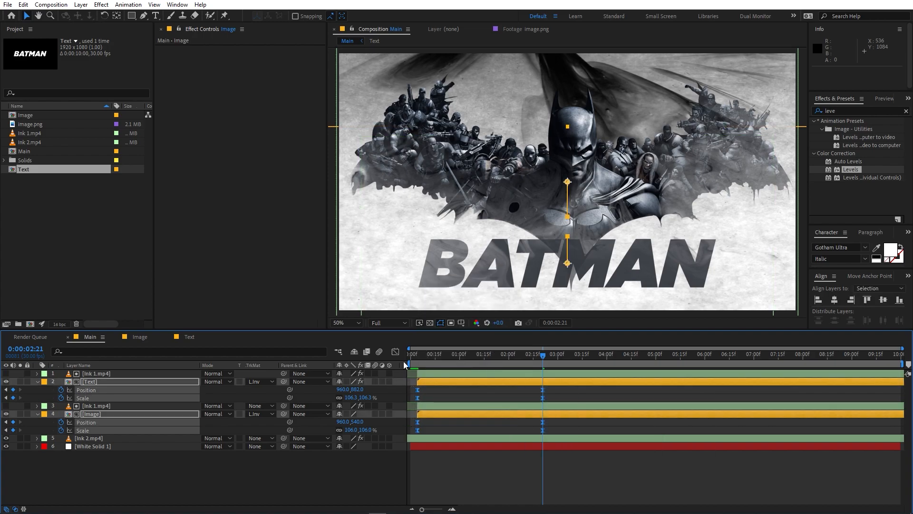
left_click(393, 352)
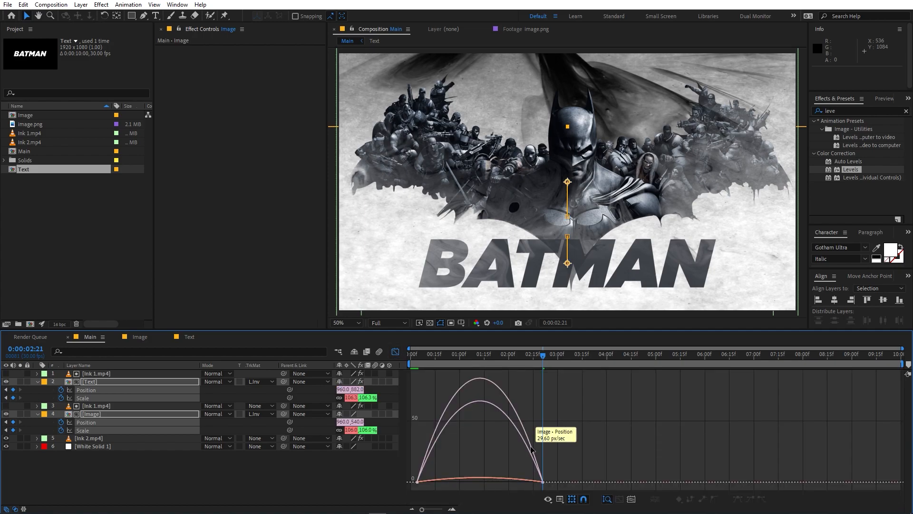
left_click(561, 498)
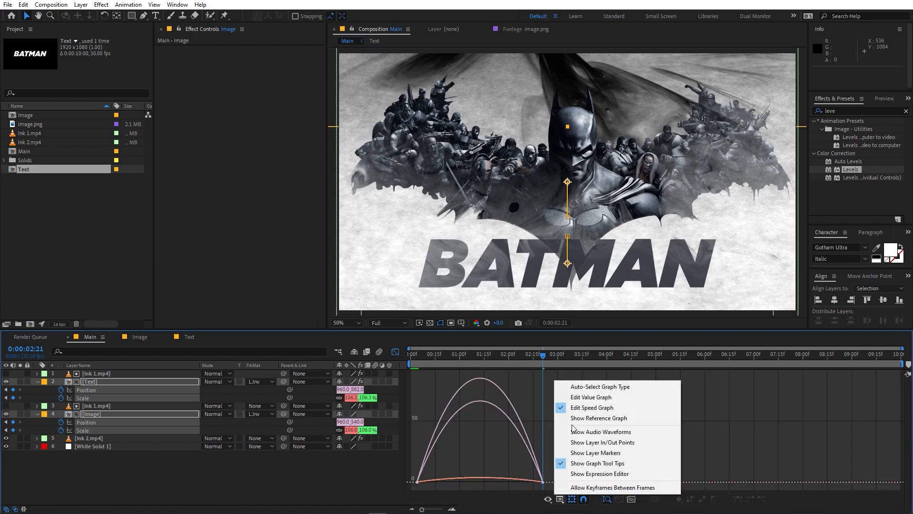
left_click(600, 386)
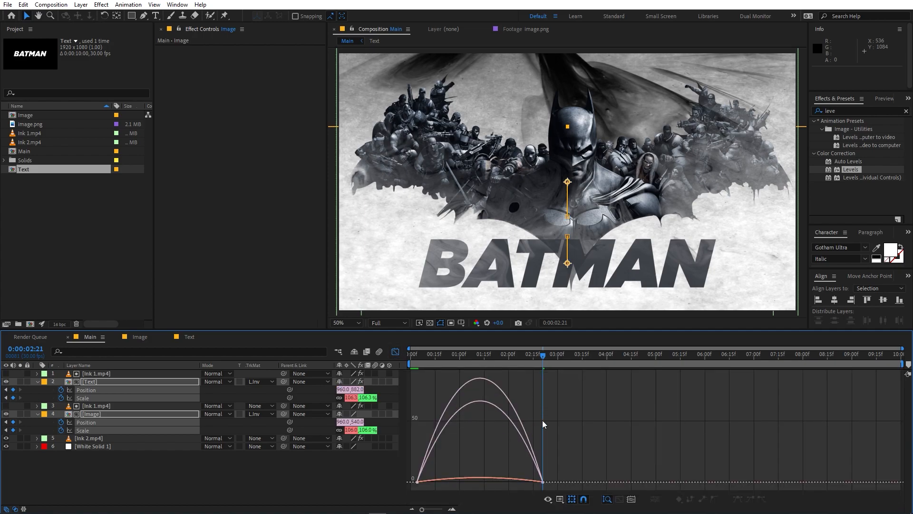
left_click_drag(612, 489, 406, 457)
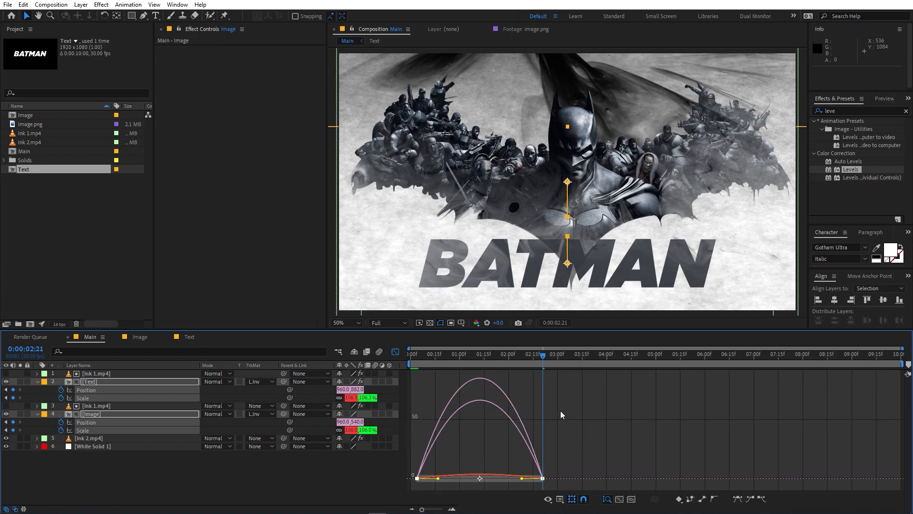
left_click_drag(522, 481, 439, 442)
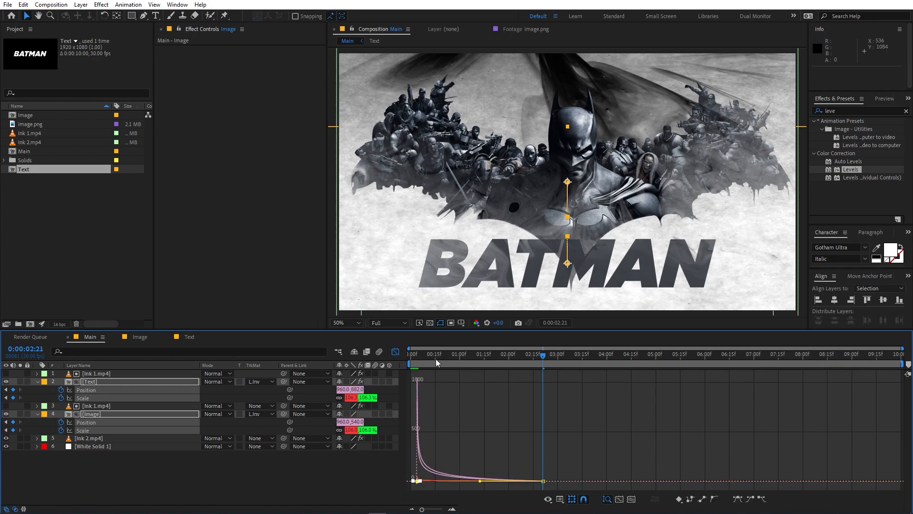
left_click_drag(435, 362, 401, 366)
left_click(396, 352)
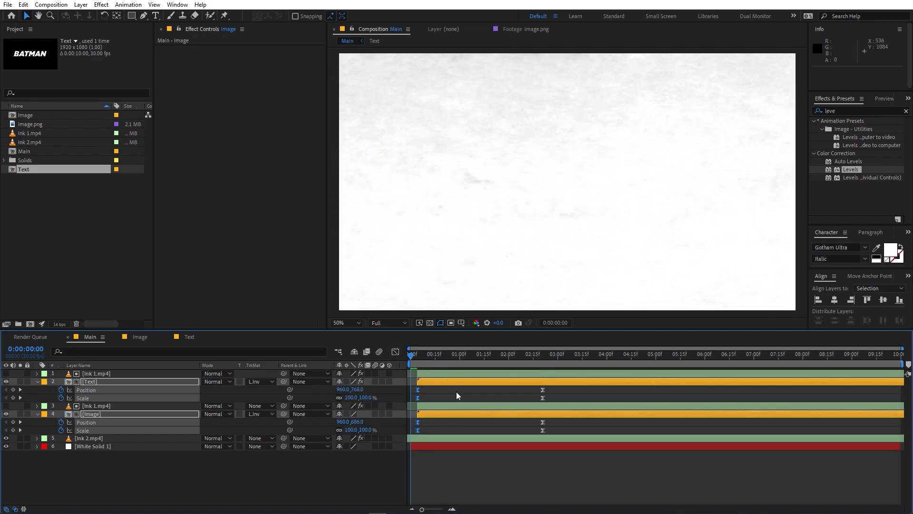
Preview the motion, shift all Text and Image Position and Scale keyframes about 7 frames earlier, and preview again from the start
key("space")
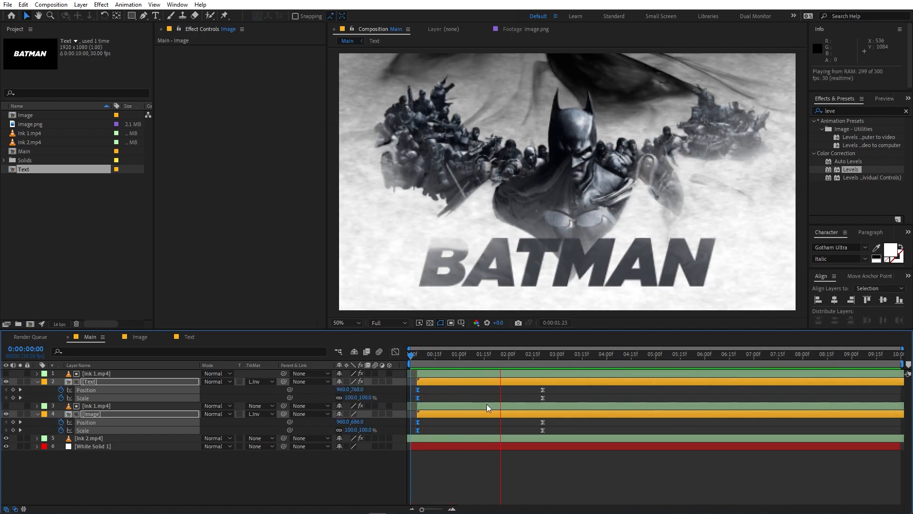
key("space")
left_click_drag(557, 433, 414, 394)
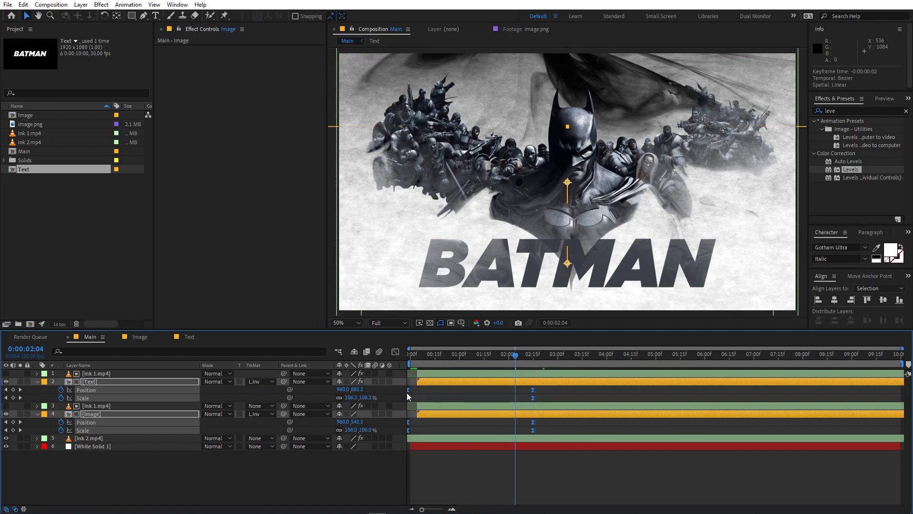
left_click(514, 452)
key("space")
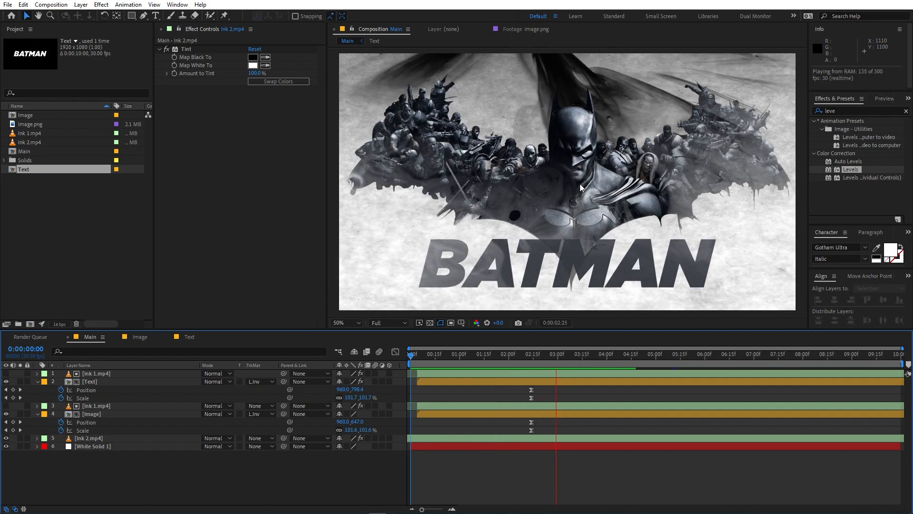
key("space")
Open the Image and Text compositions to examine their replaceable image and title, and return to the Main composition
left_click(635, 357)
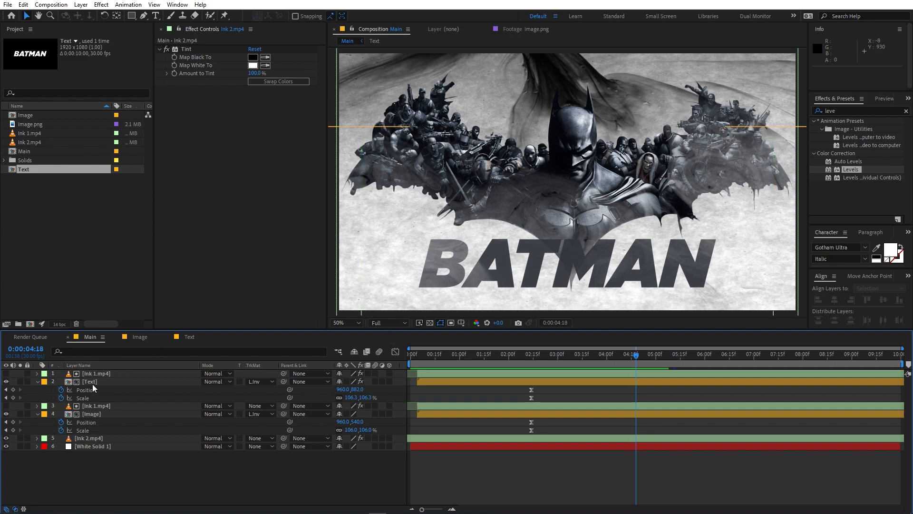
double_click(91, 414)
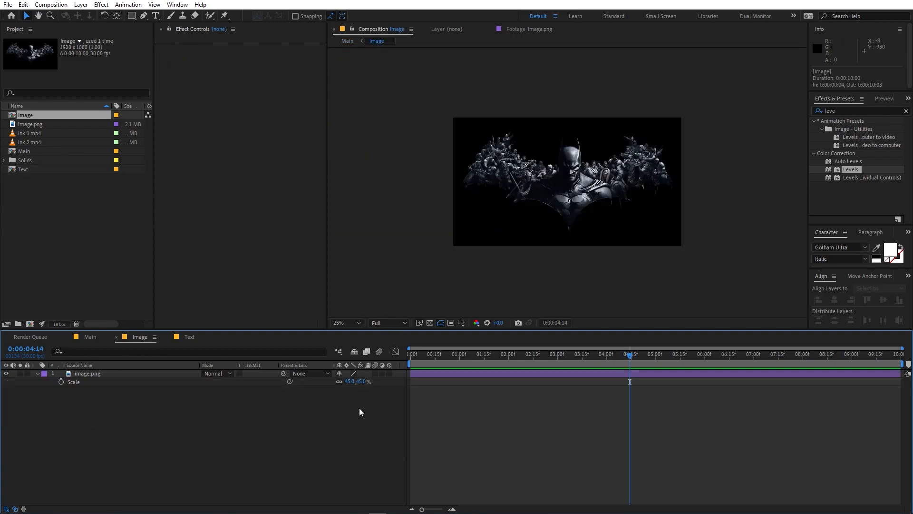
left_click_drag(617, 355, 429, 355)
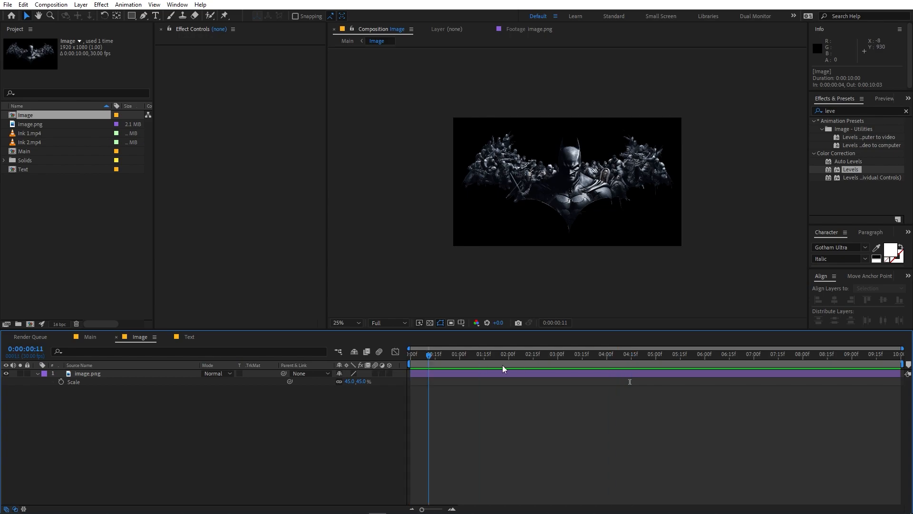
left_click(91, 337)
left_click(189, 335)
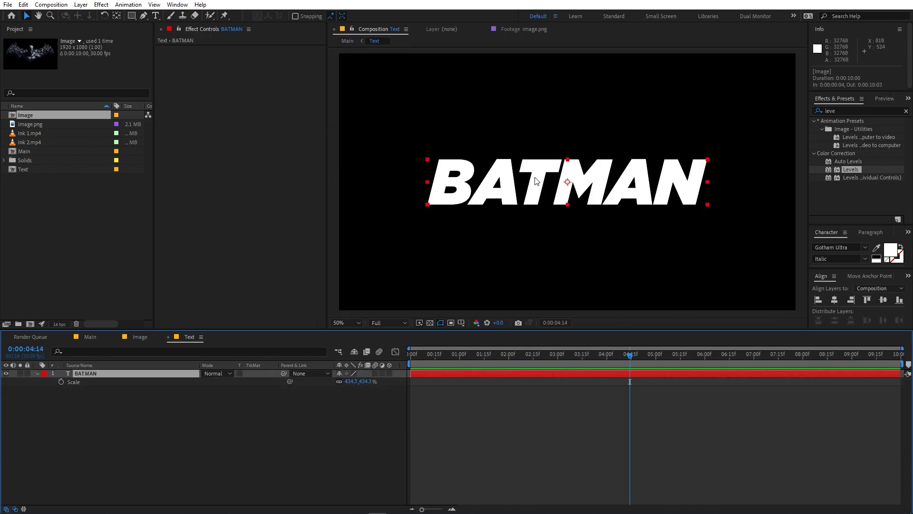
double_click(524, 193)
left_click(271, 452)
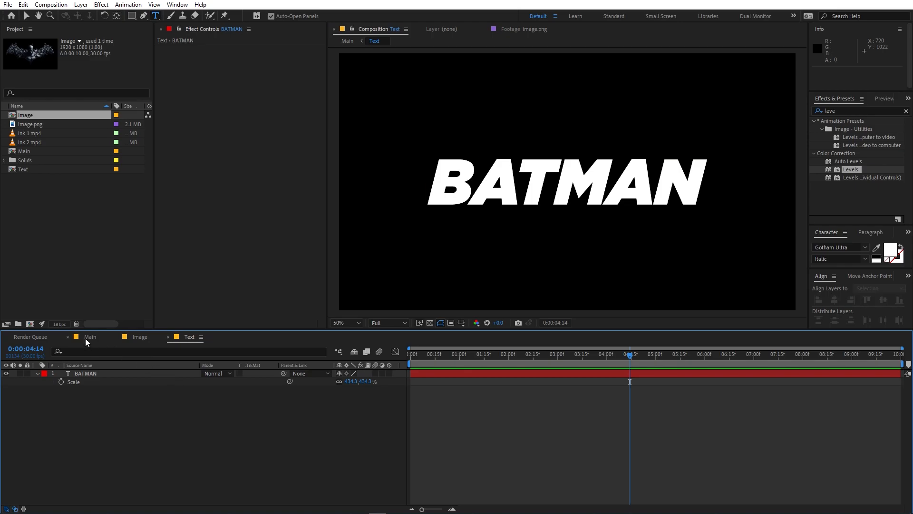
left_click(88, 336)
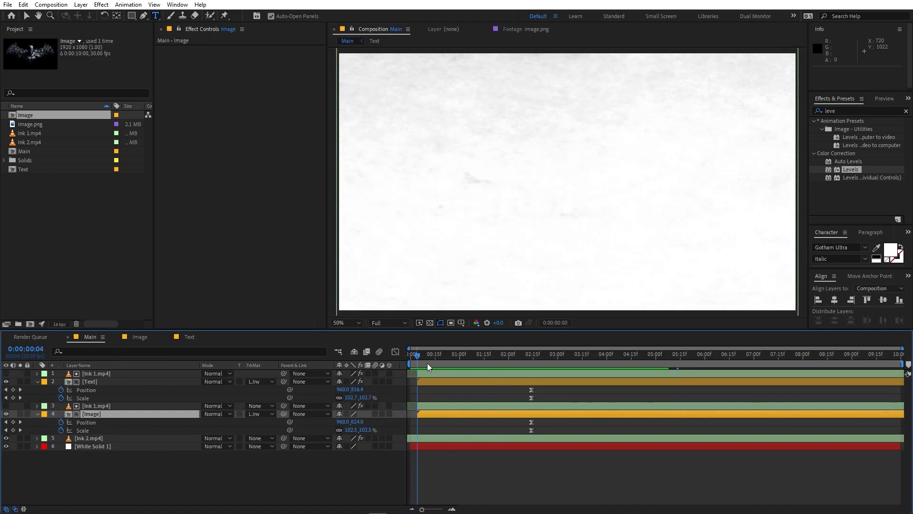